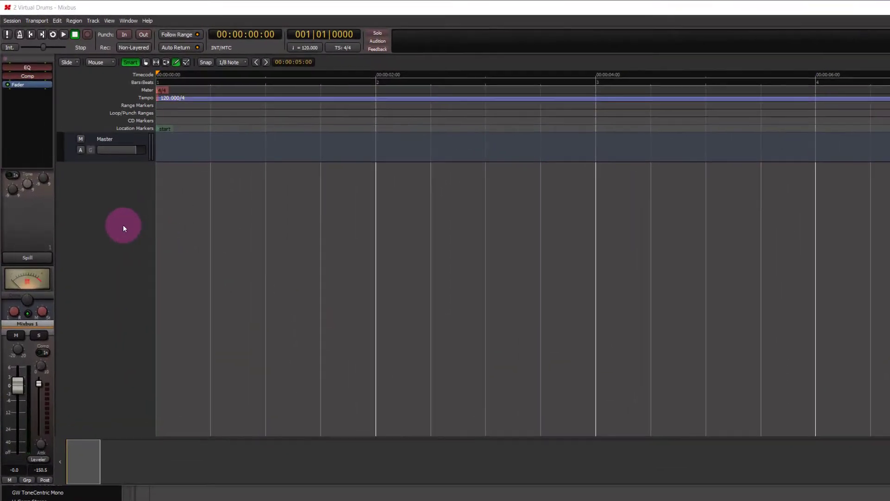
Add a MIDI track with the EZdrummer instrument plugin using automatic output configuration
double_click(123, 225)
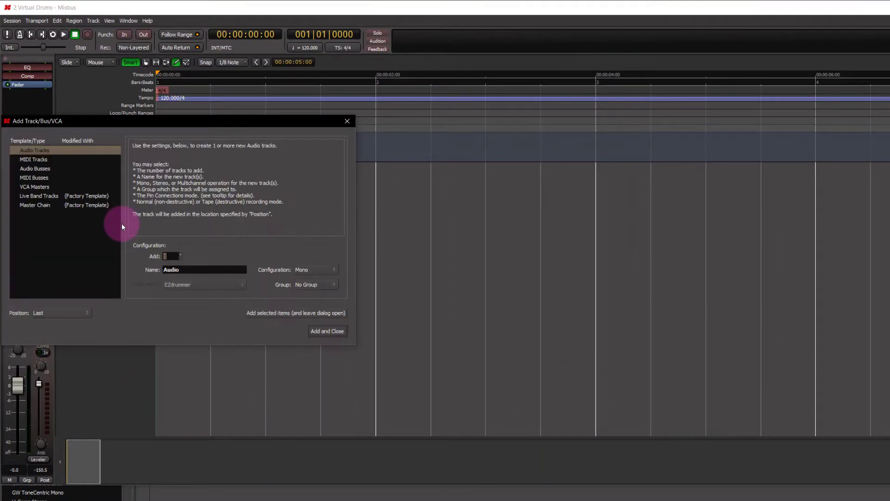
left_click_drag(77, 123, 333, 240)
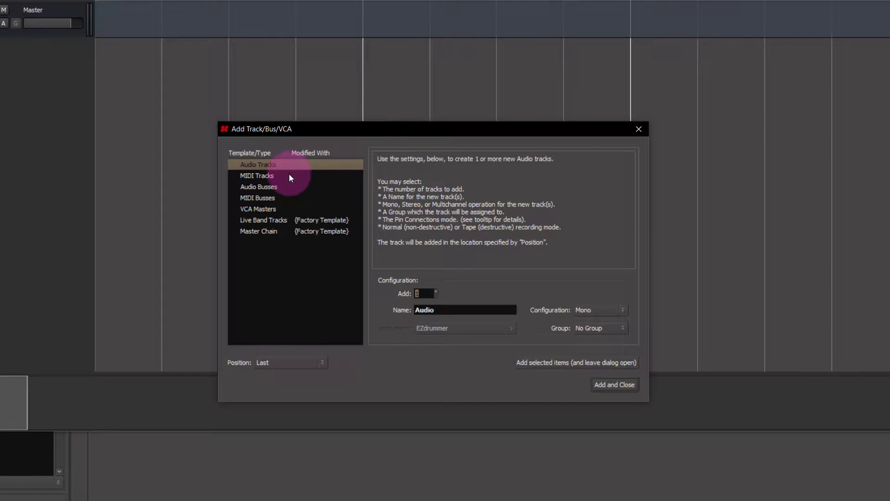
left_click(290, 176)
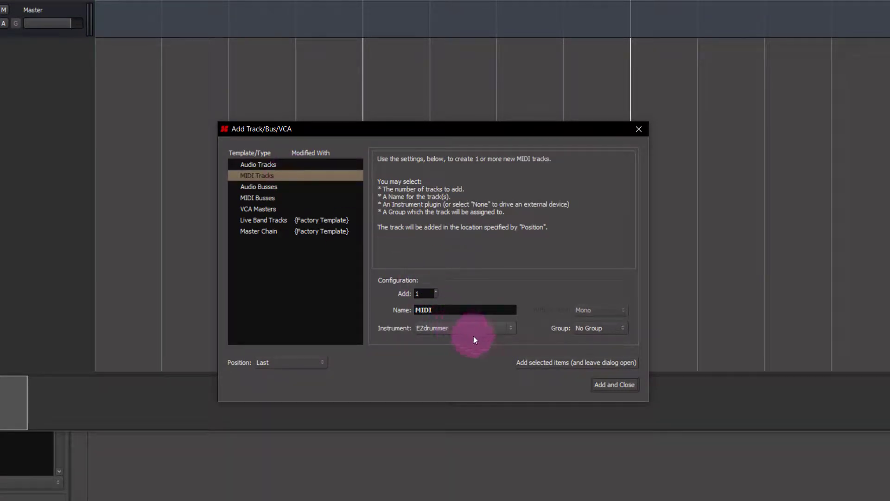
left_click(603, 390)
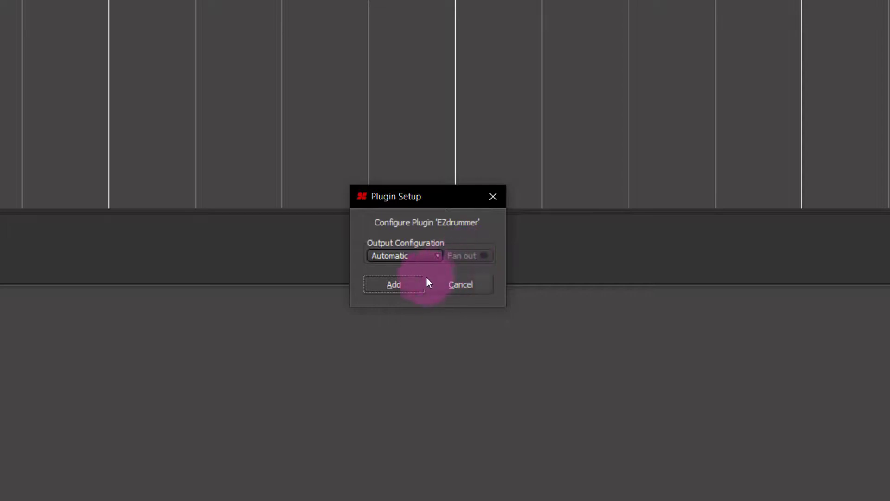
left_click(408, 283)
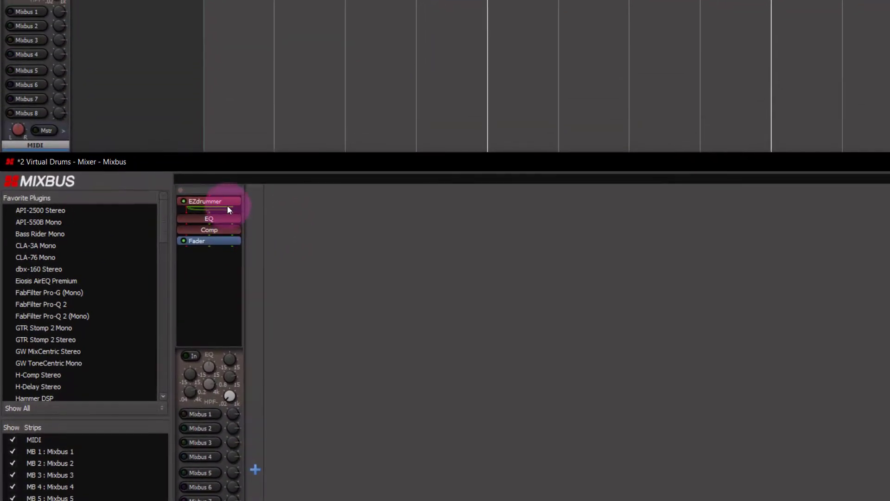
Open the EZdrummer plugin editor from the MIDI track's strip and view its Mixer page
left_click(227, 203)
double_click(226, 202)
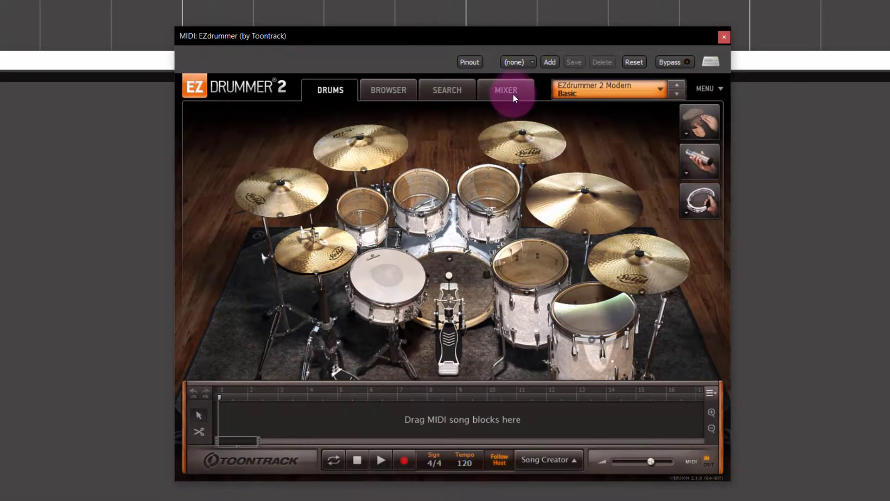
left_click(513, 96)
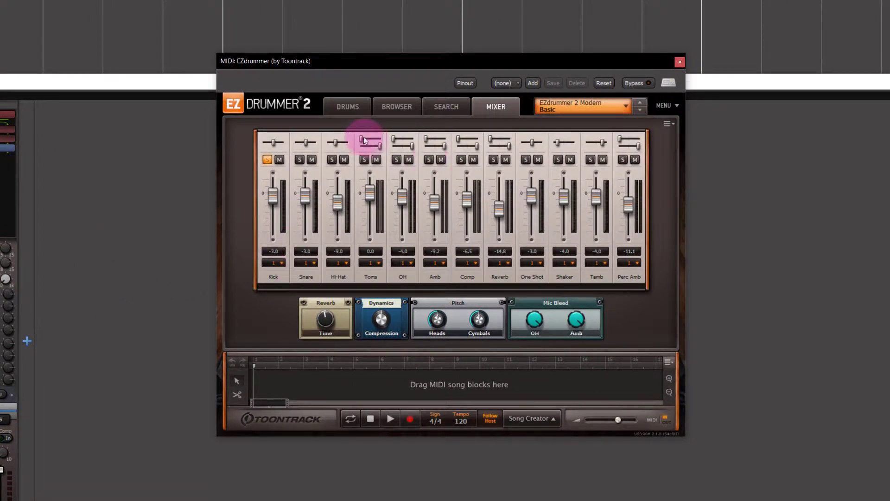
Load EZdrummer 2 Modern/Vintage Halftime Straight 4/4 Pre Chorus Variation 01 onto the EZdrummer song timeline and close the editor
left_click(392, 107)
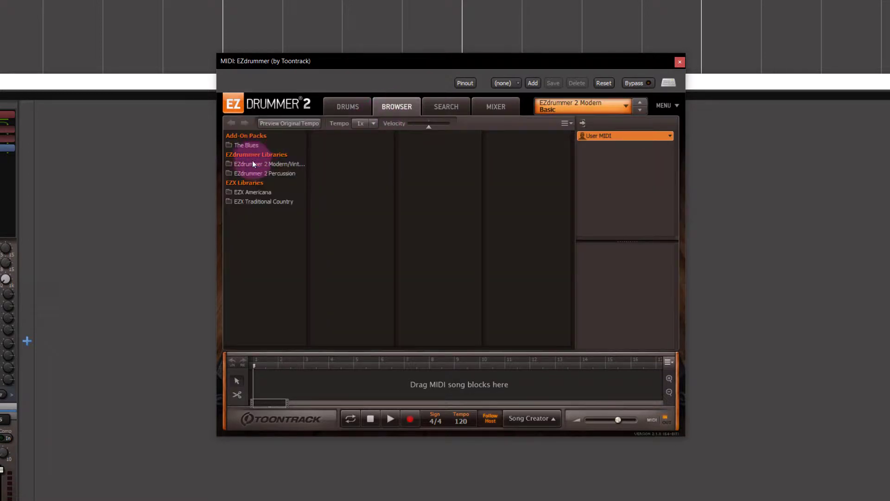
left_click(254, 163)
left_click(343, 191)
left_click(423, 165)
left_click_drag(512, 136, 278, 384)
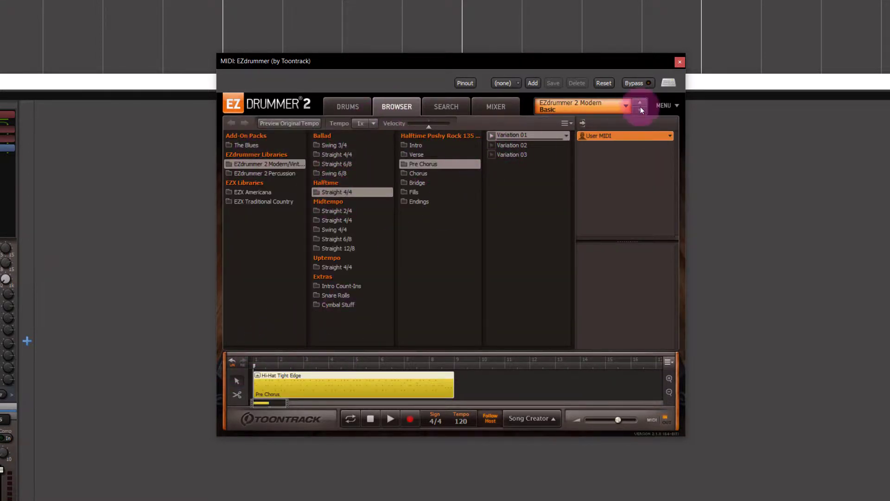
left_click(680, 62)
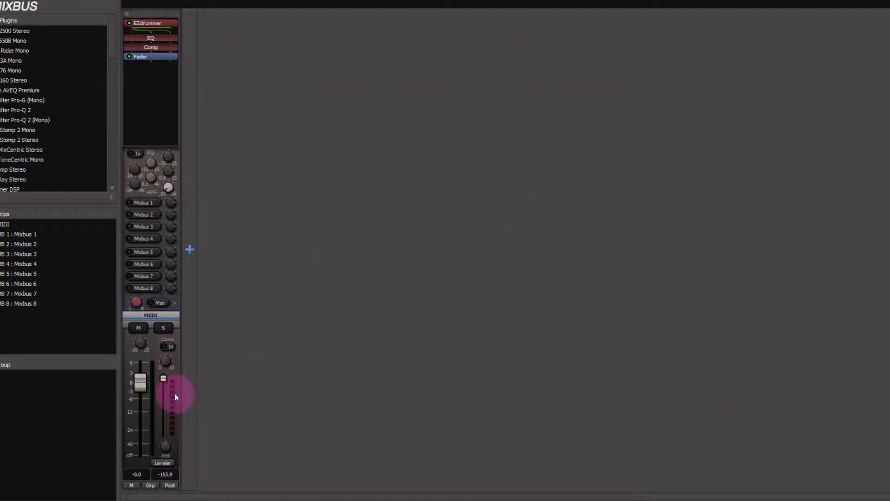
Open the EZdrummer pin connections and disconnect the second output from the strip's EQ/Comp/Fader path
right_click(32, 473)
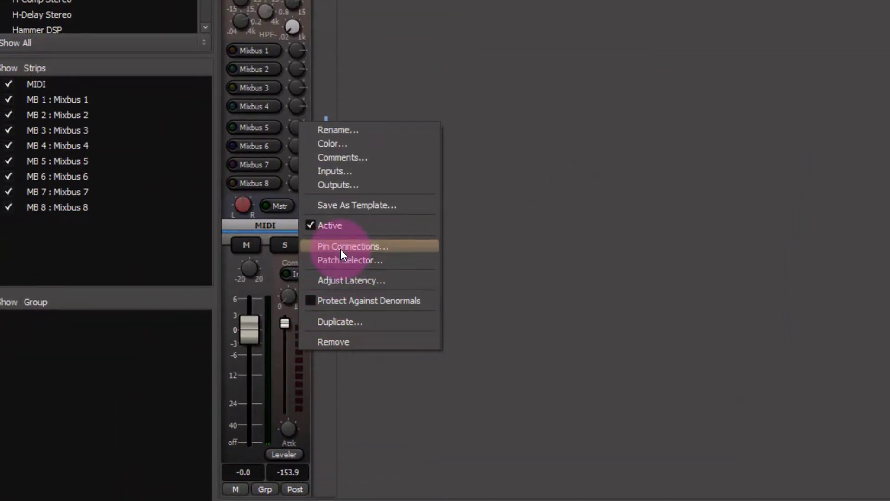
left_click(341, 249)
left_click_drag(435, 155, 807, 2)
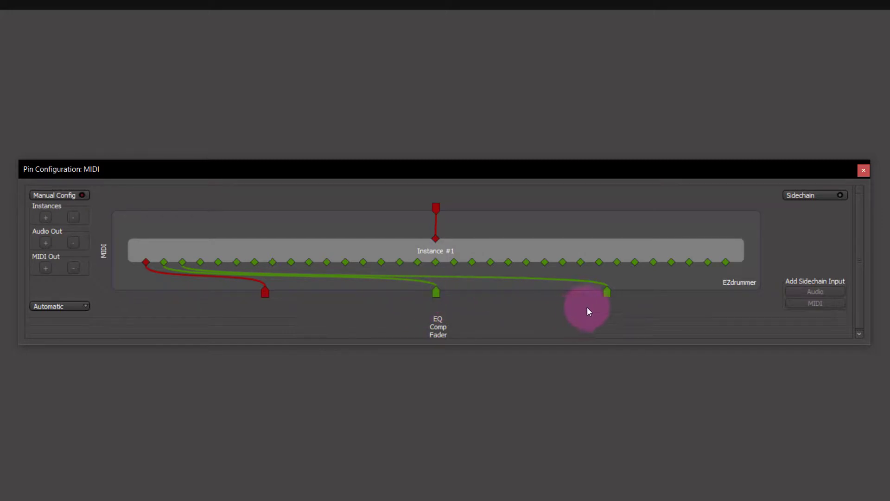
left_click(607, 293)
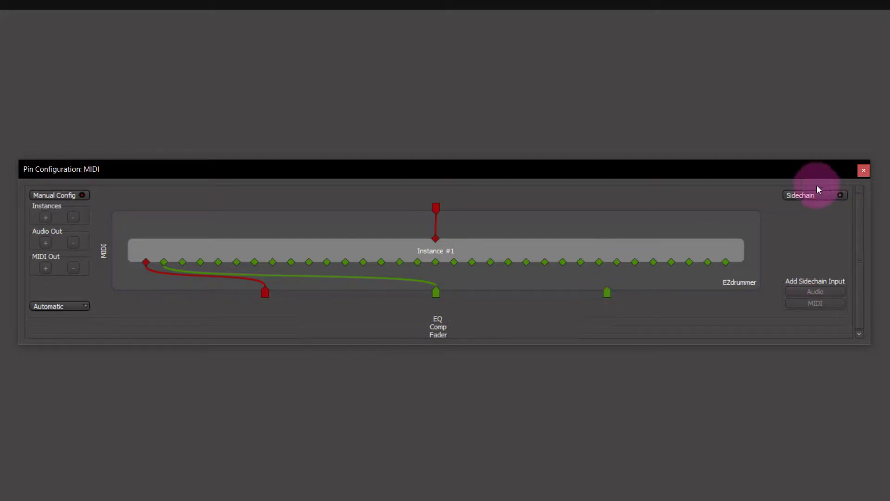
left_click(864, 171)
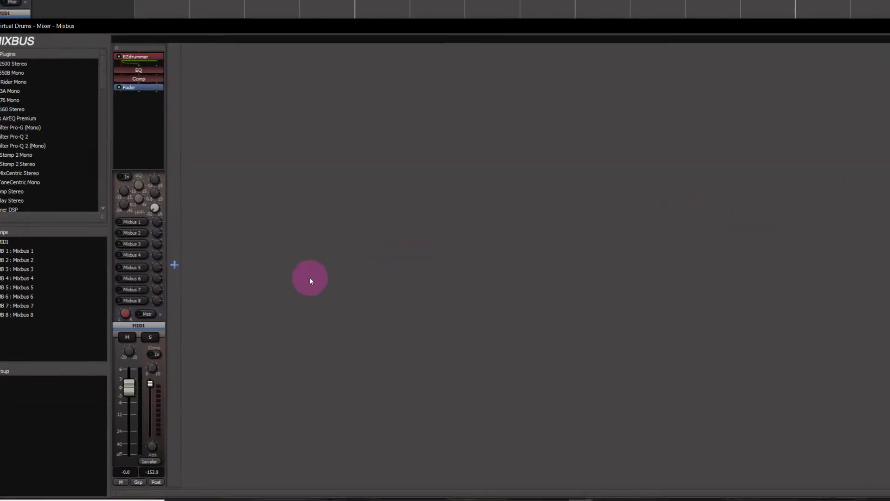
Add a mono audio track named Kick
left_click(181, 264)
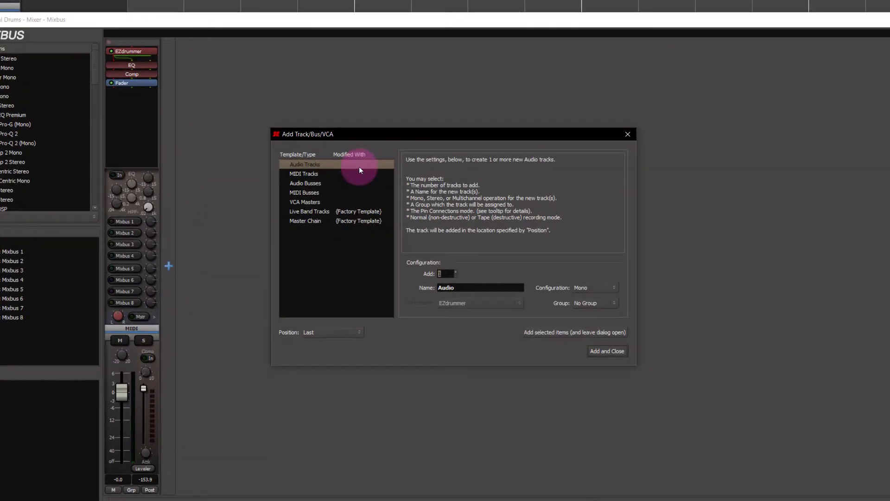
double_click(464, 288)
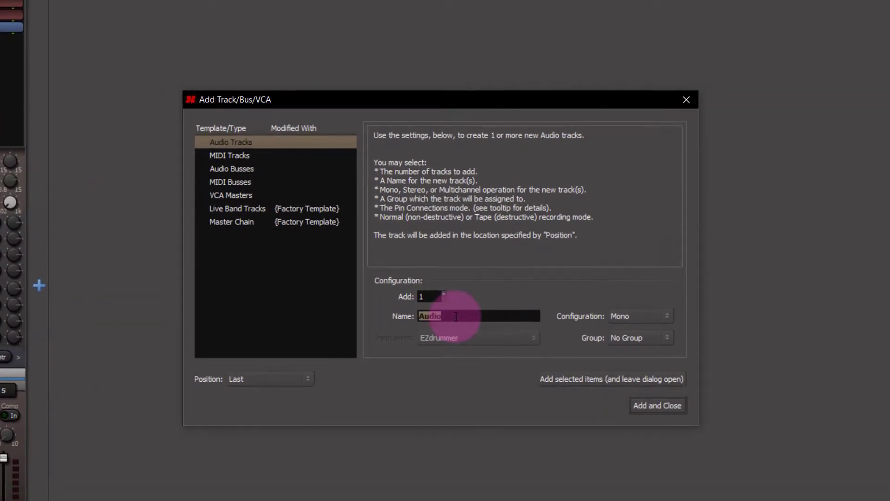
type("Kick")
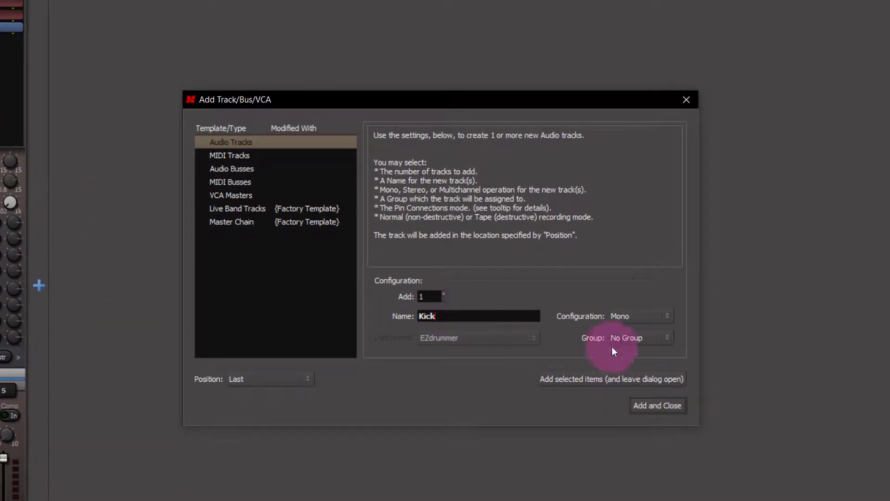
left_click(638, 402)
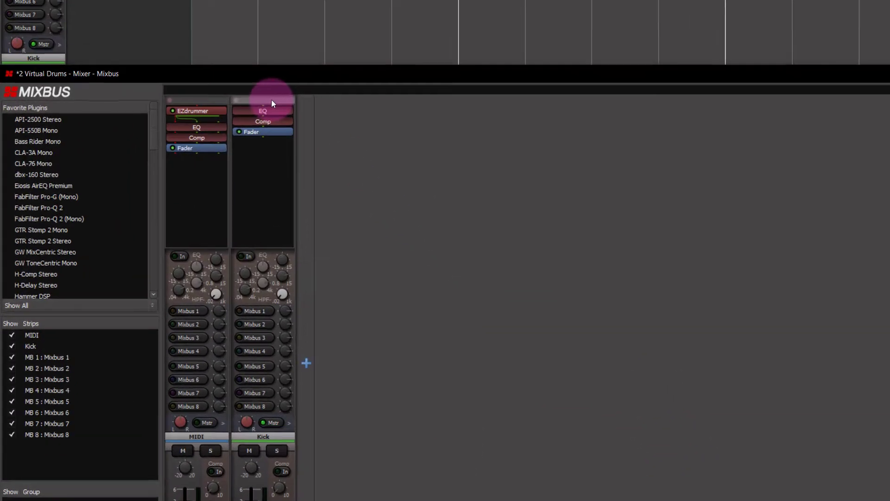
Disconnect the Kick track's hardware input and route the MIDI track's left output into it via the routing grid
left_click(233, 13)
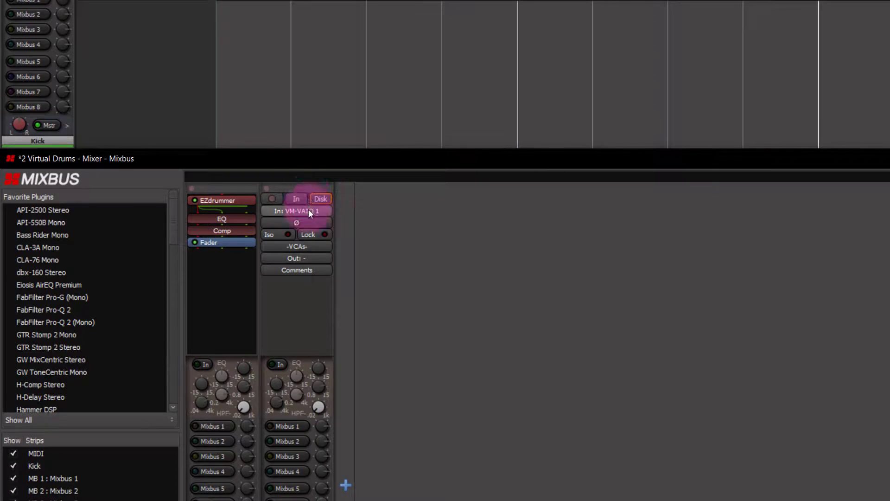
left_click(308, 211)
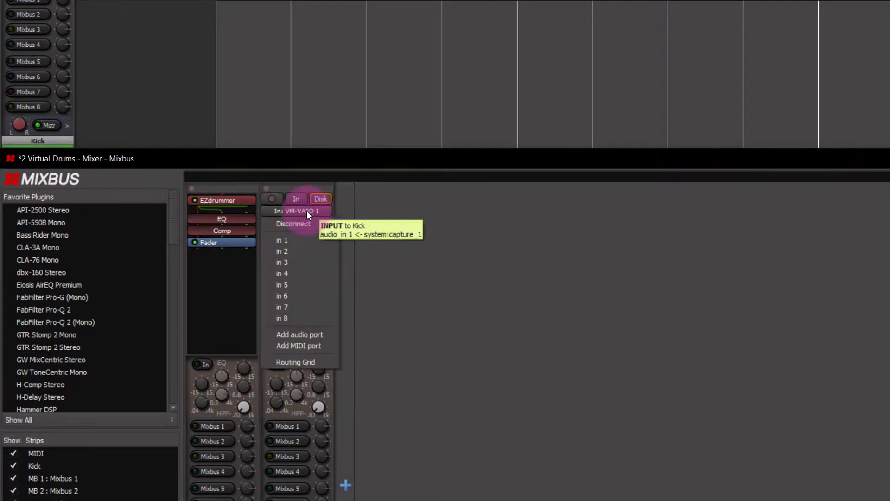
left_click(301, 223)
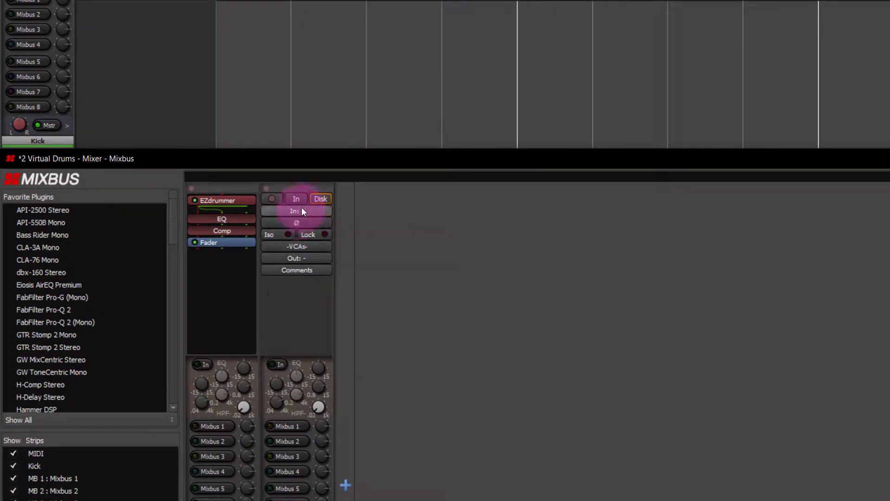
left_click(303, 211)
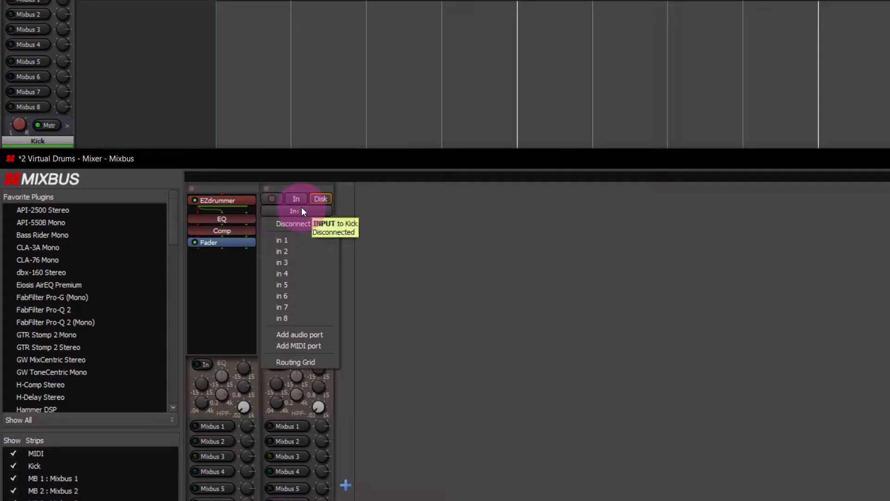
left_click(311, 363)
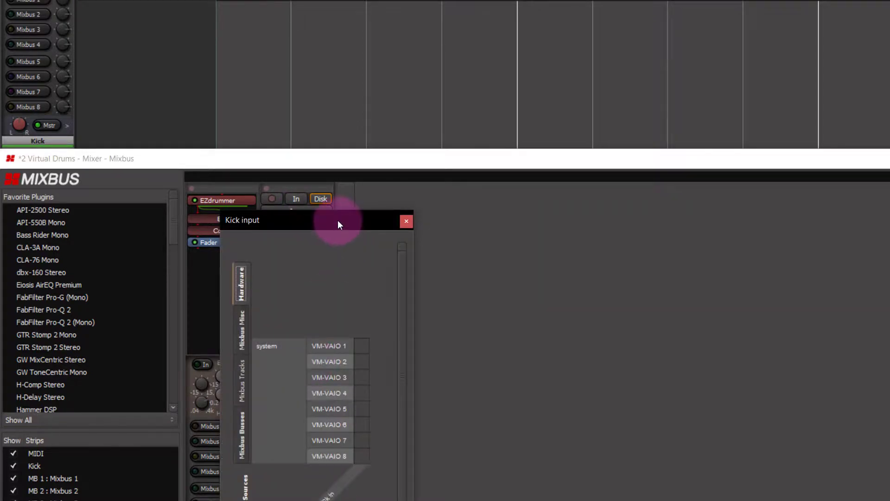
left_click_drag(338, 220, 677, 253)
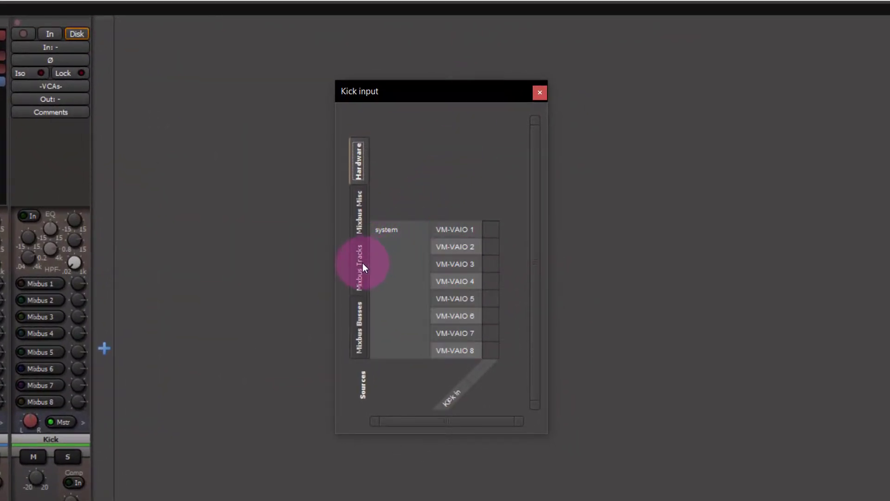
left_click(362, 264)
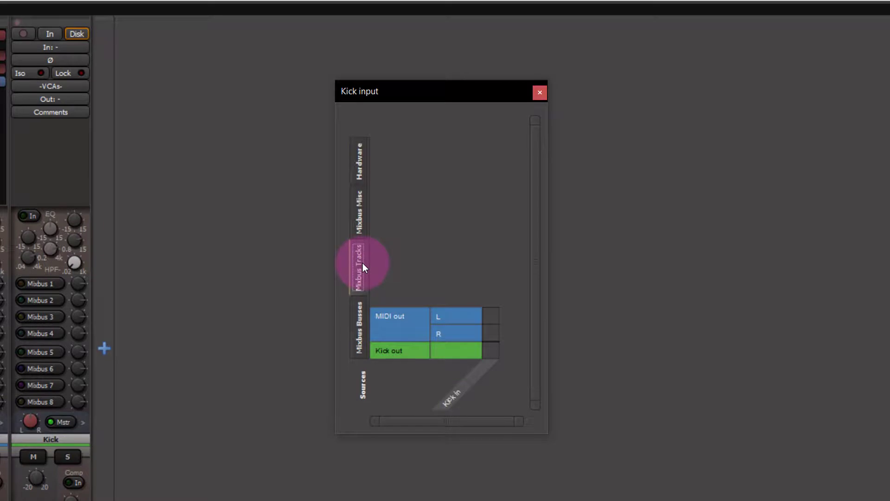
left_click(491, 316)
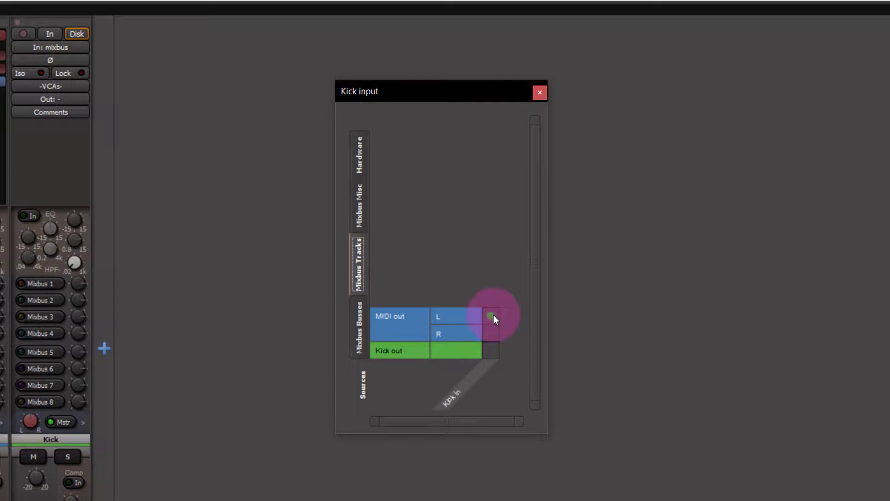
left_click(540, 92)
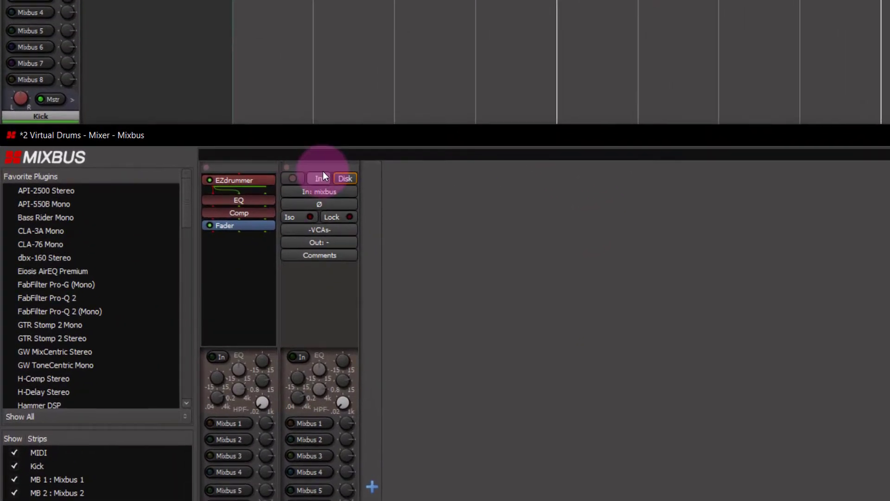
Enable input monitoring on the Kick track and audition the EZdrummer groove
left_click(317, 179)
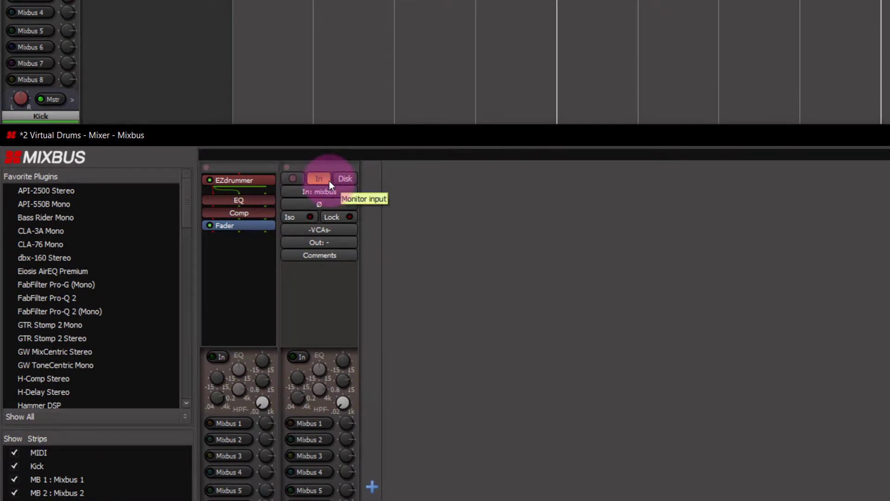
double_click(260, 179)
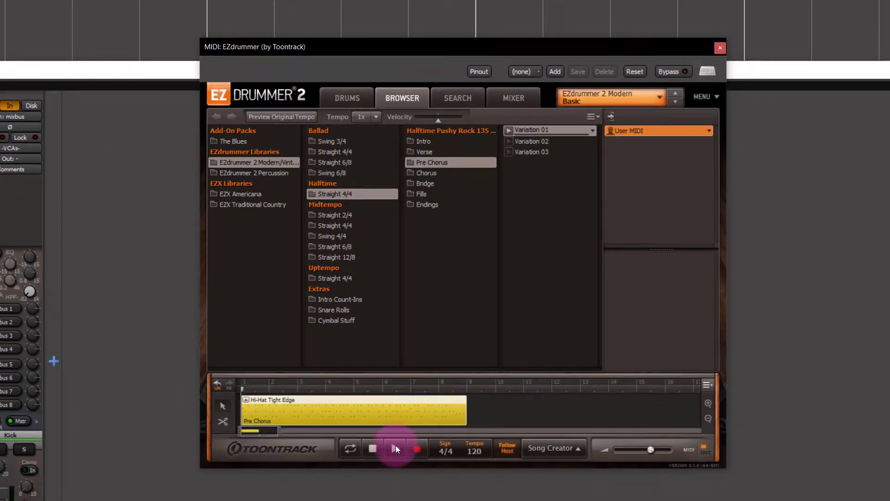
left_click(396, 447)
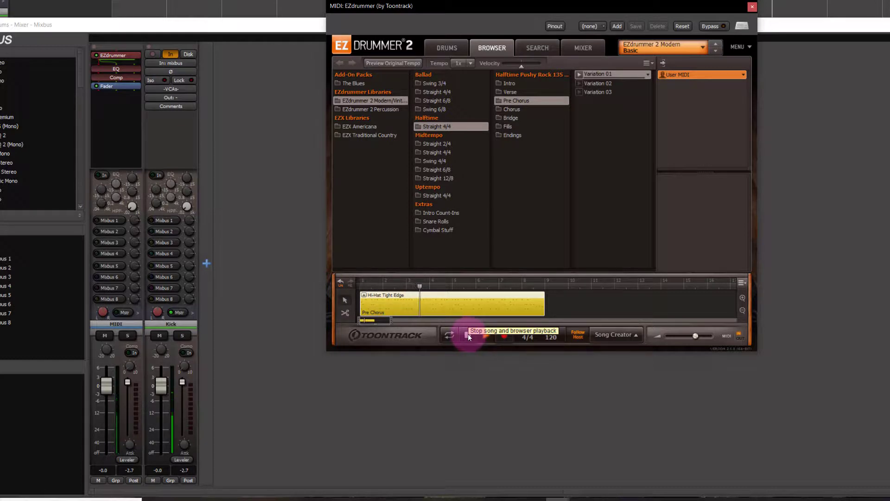
left_click(468, 333)
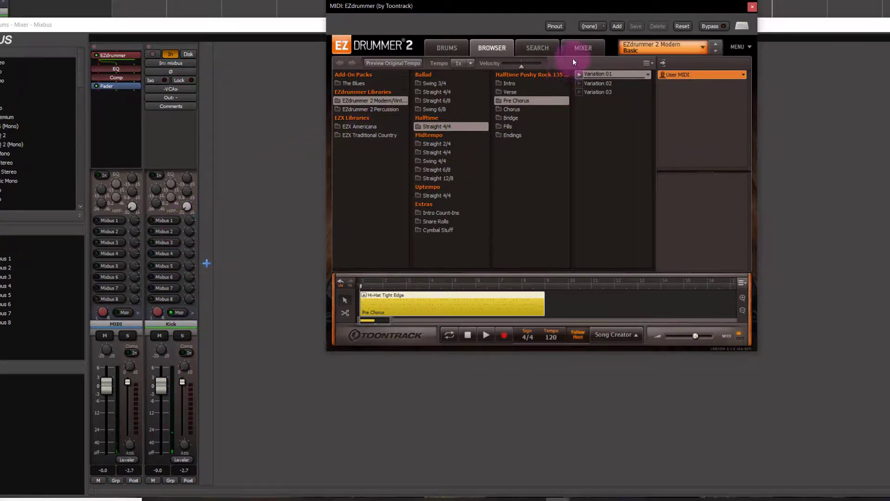
Audition the groove again from EZdrummer's Mixer page
left_click(585, 47)
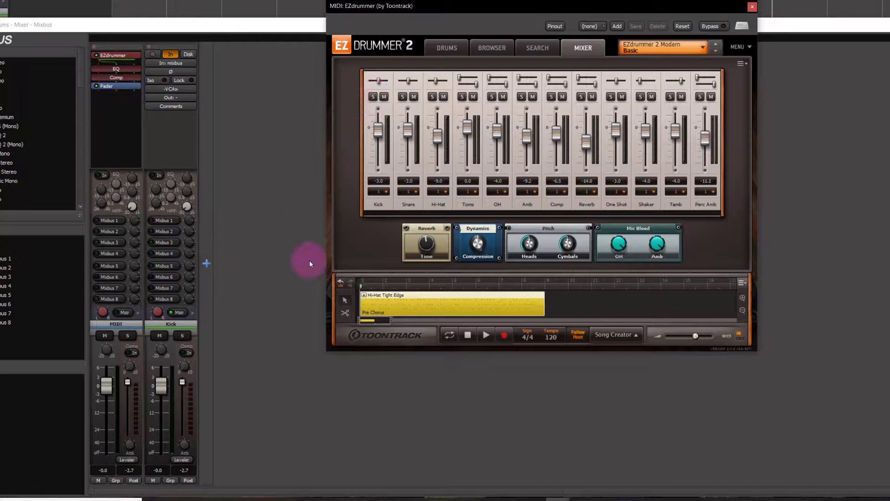
left_click(485, 336)
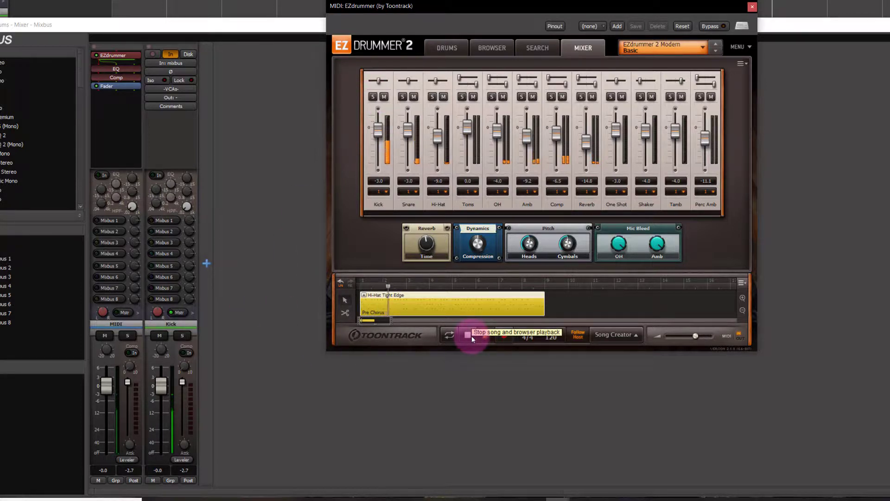
left_click(467, 335)
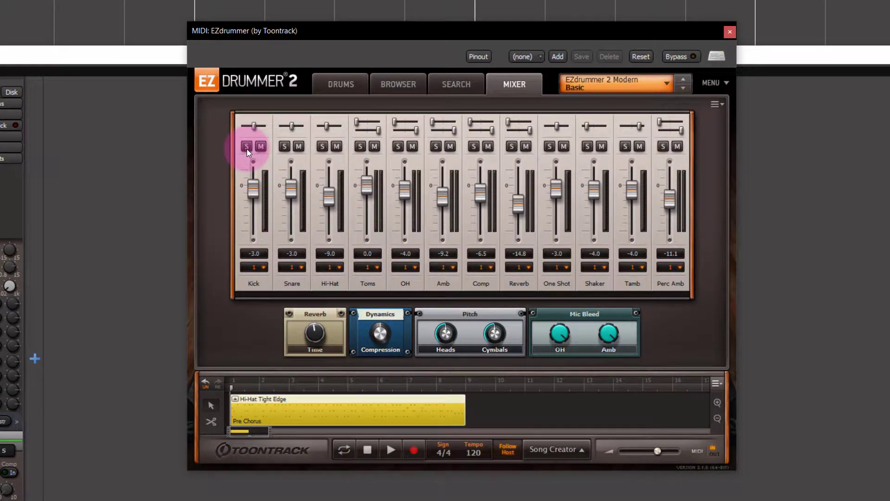
Solo the Snare channel in EZdrummer's mixer, assign it to Output 2, and close the plugin window
left_click(284, 147)
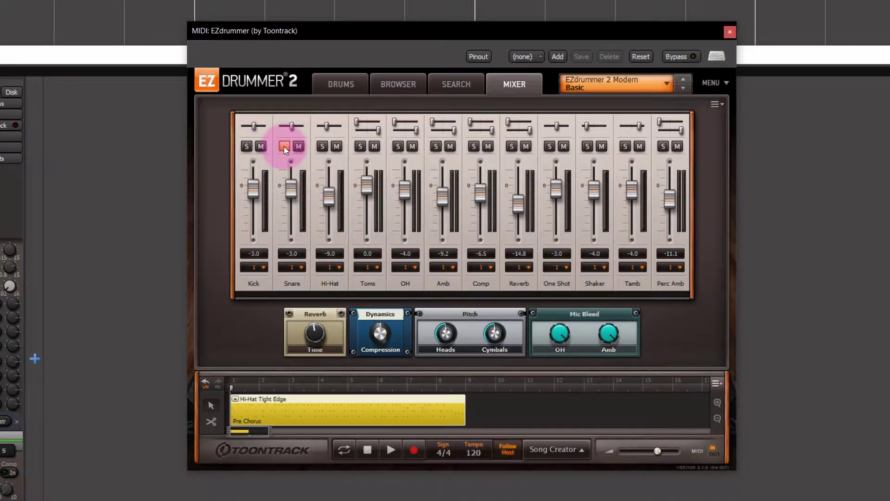
left_click(301, 268)
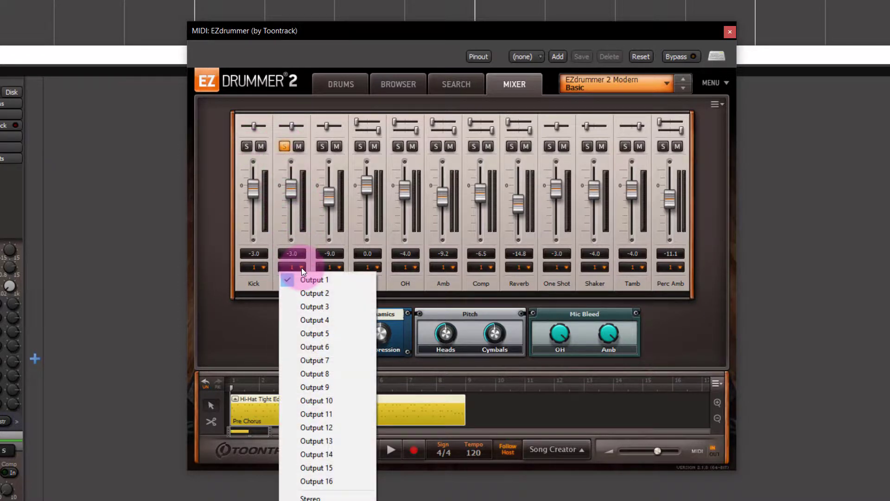
left_click(311, 291)
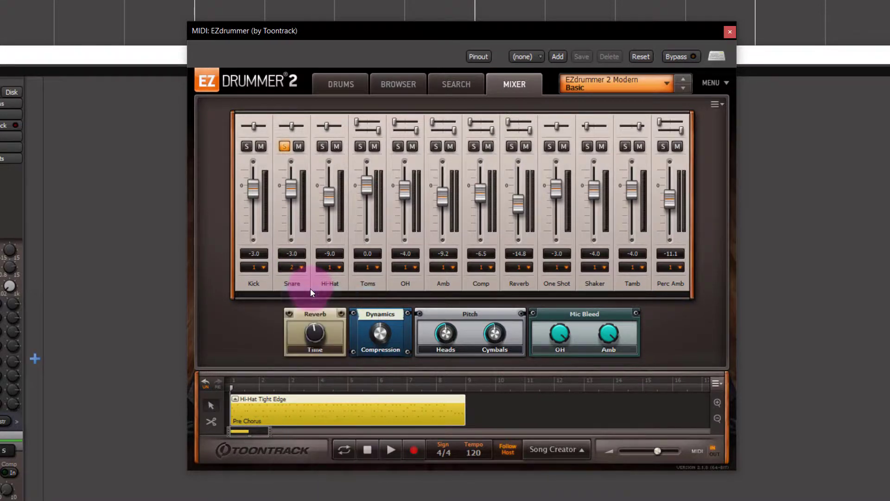
left_click(733, 32)
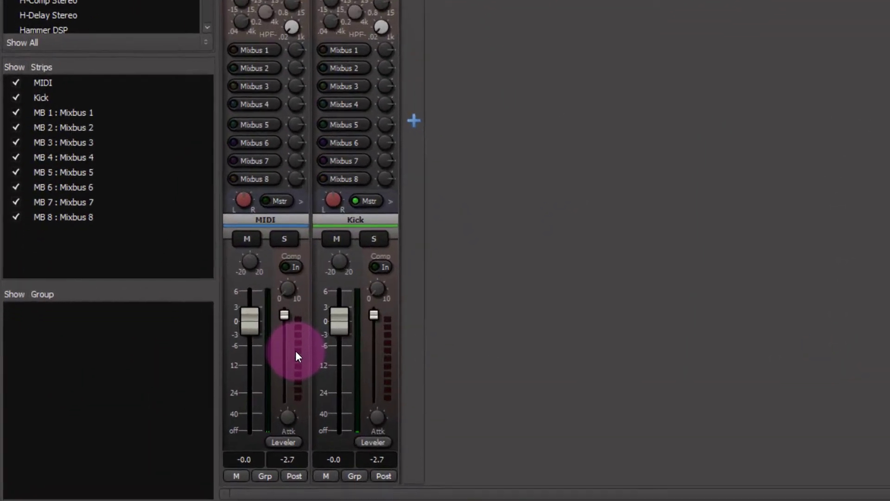
In the MIDI track's pin configuration, wire EZdrummer's Audio Out 3 to the track's third output pin
right_click(213, 408)
left_click(395, 225)
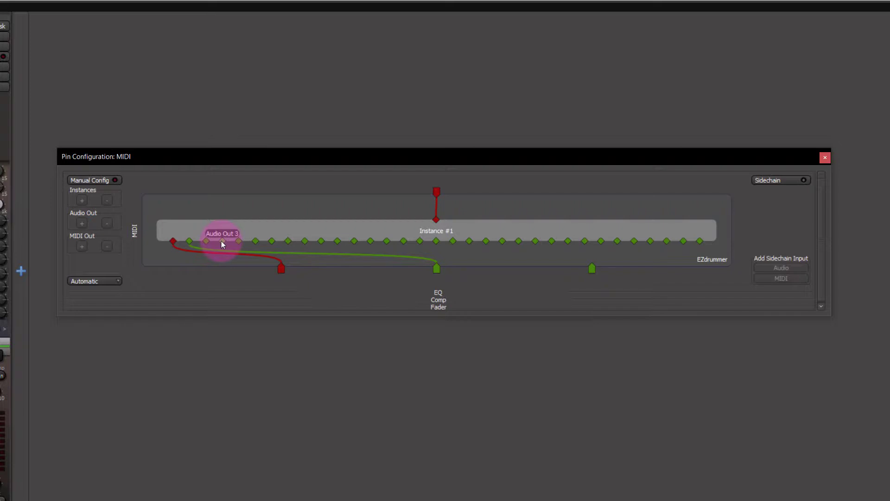
left_click_drag(221, 241, 409, 263)
left_click_drag(539, 266, 591, 268)
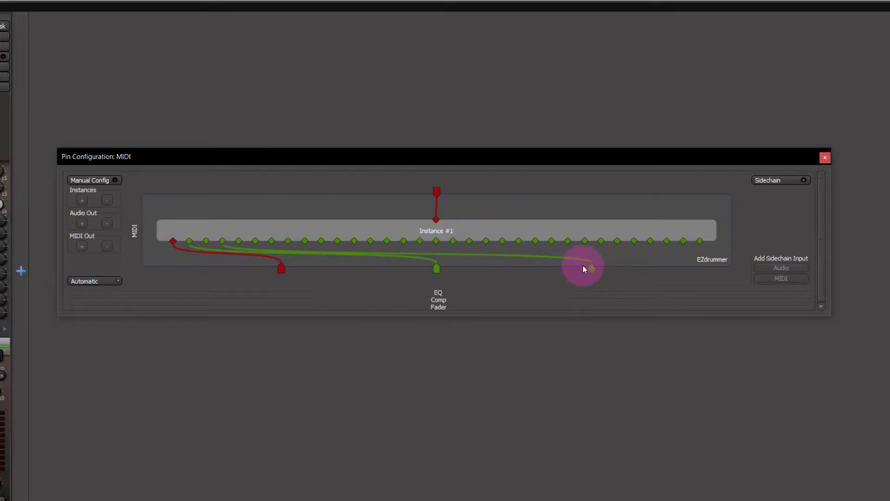
left_click(825, 158)
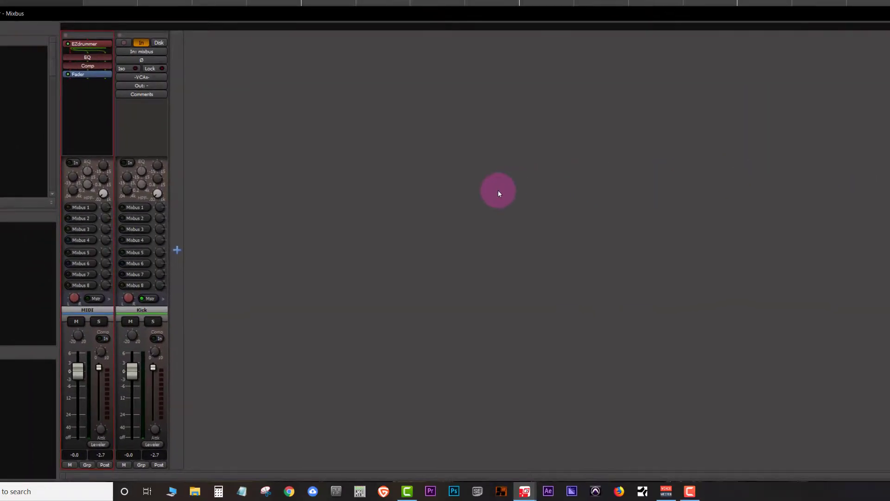
Add a mono audio track named Snare
double_click(180, 249)
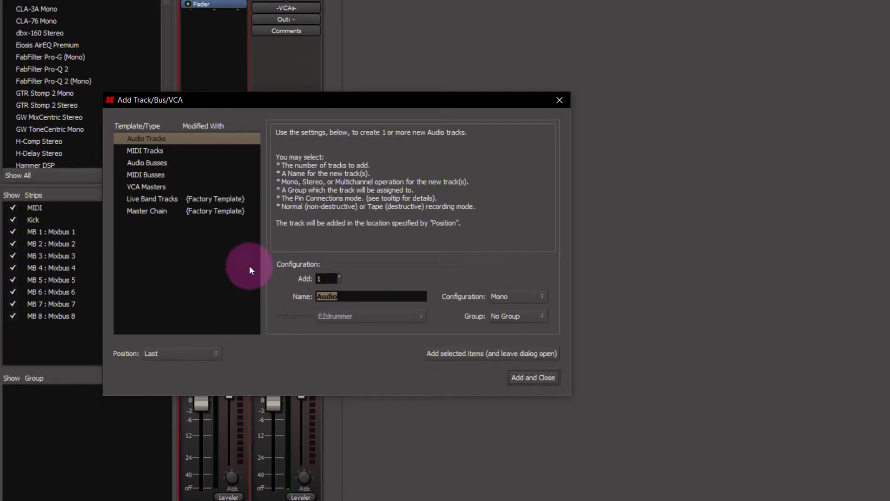
type("Snare")
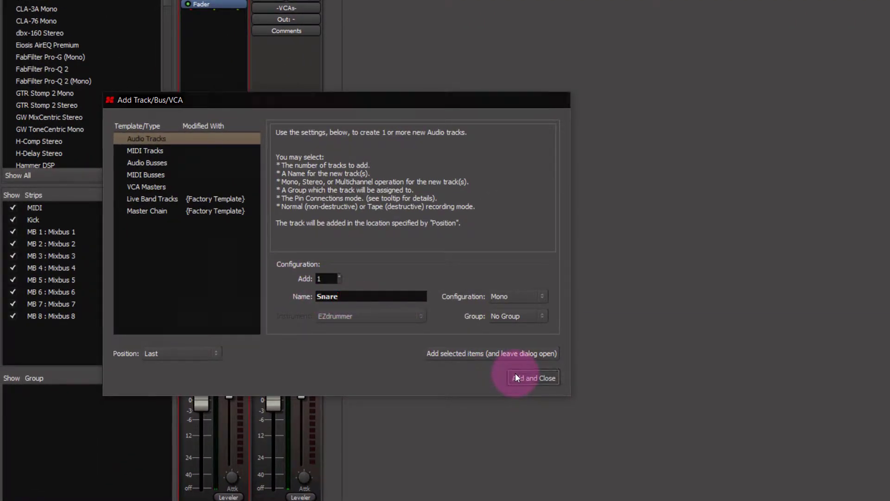
left_click(515, 377)
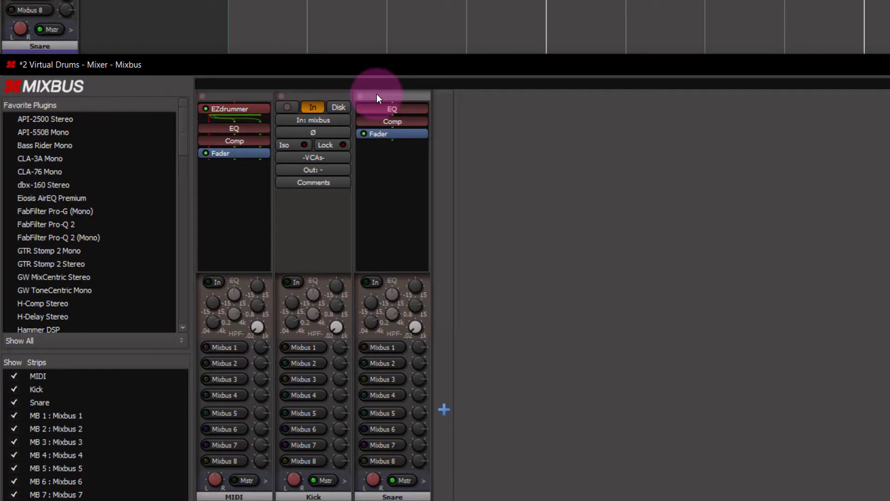
Disconnect the Snare track's hardware input and route the MIDI track's right output into it via the routing grid
left_click(396, 120)
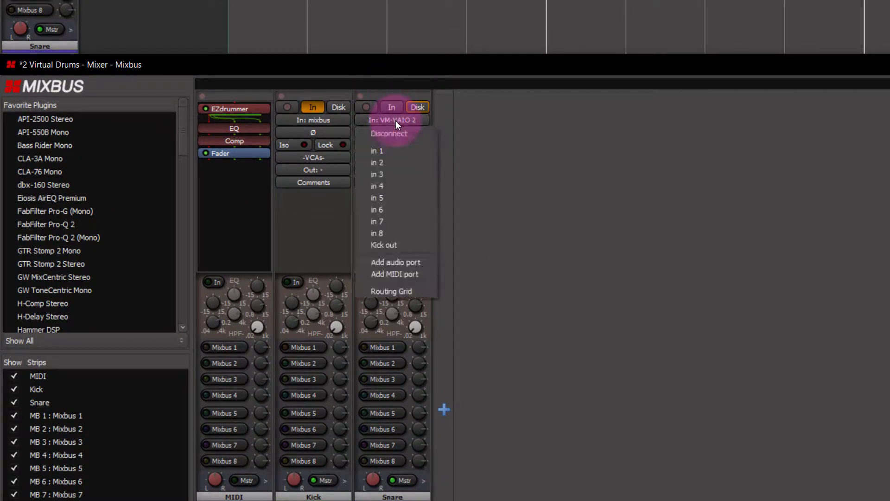
left_click(396, 129)
left_click(396, 119)
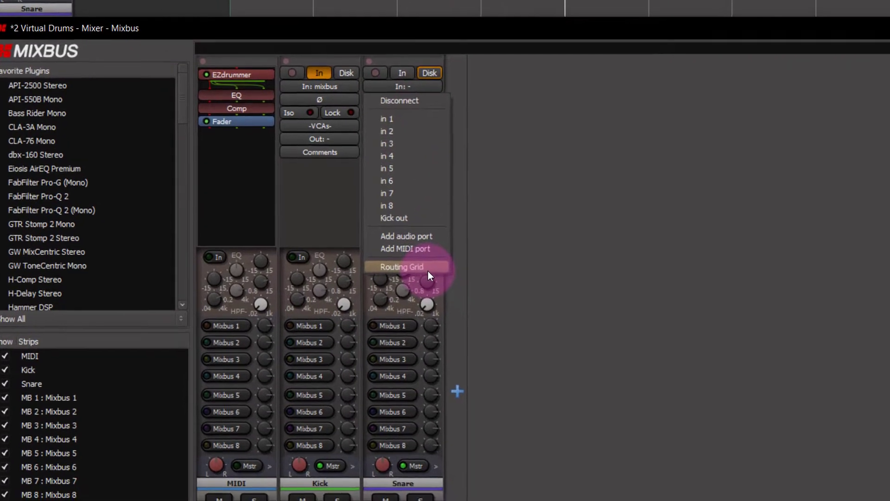
left_click(417, 291)
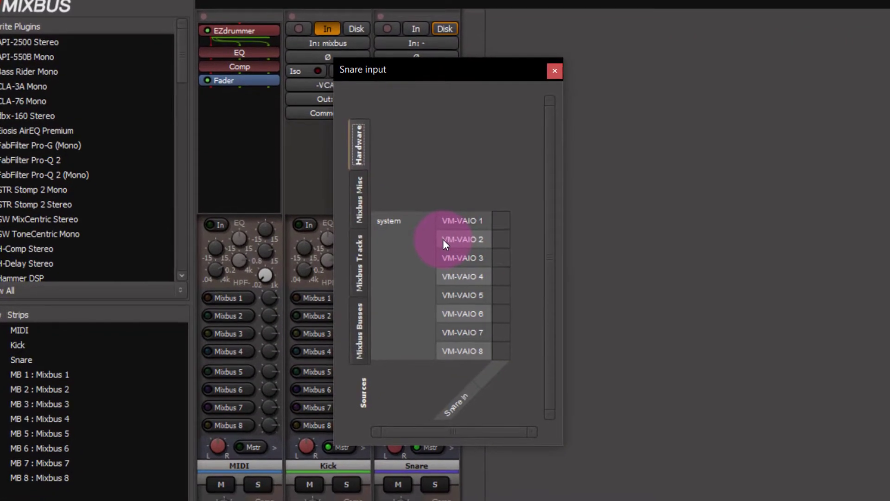
left_click(366, 262)
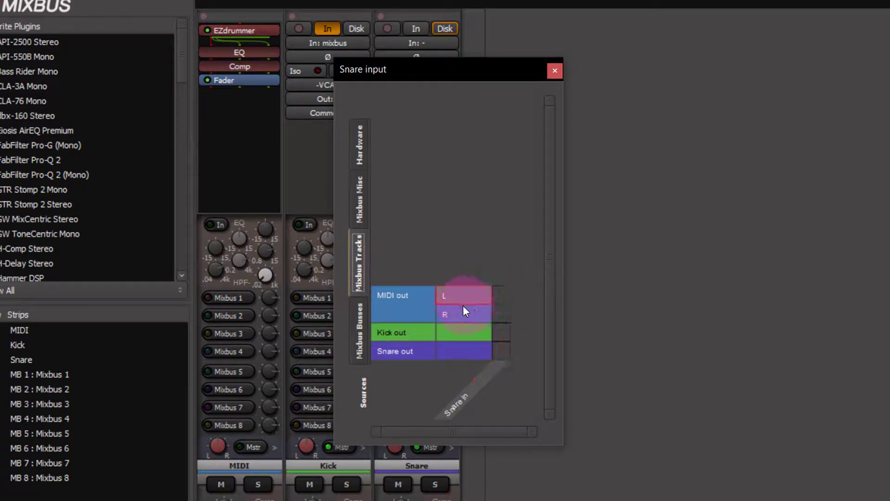
left_click(501, 315)
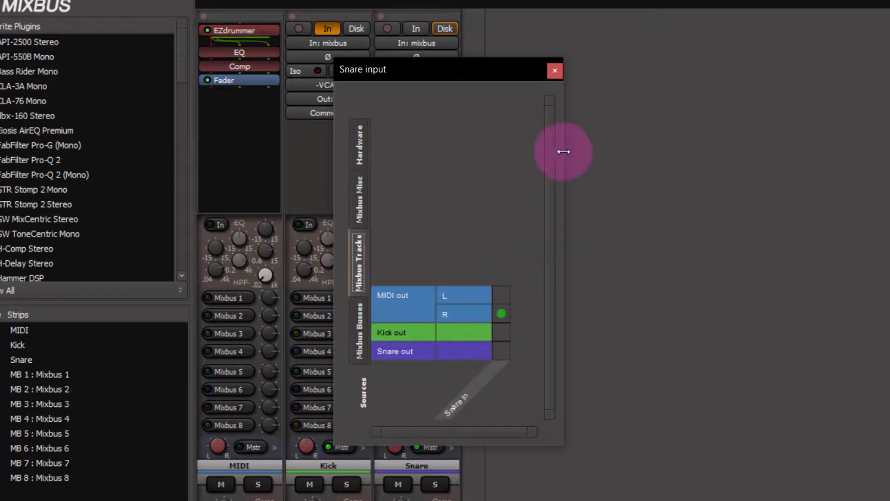
left_click(555, 71)
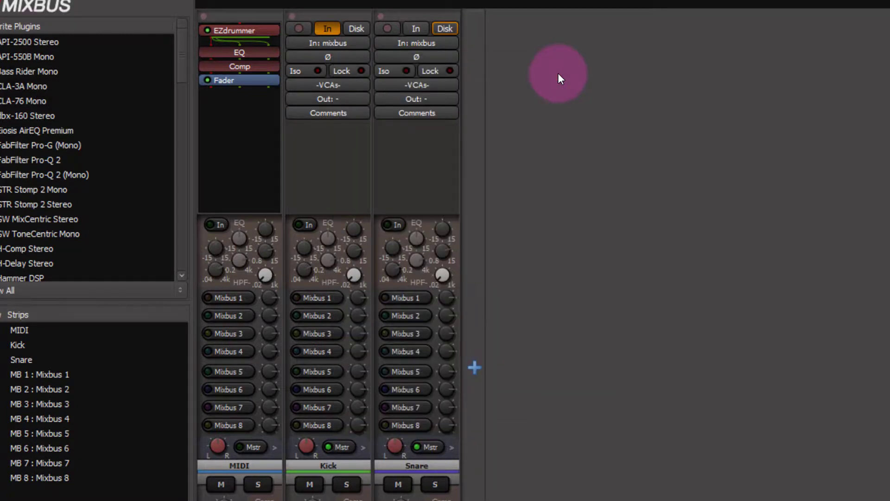
Enable input monitoring on the Snare track, reopen EZdrummer, and audition the groove with Kick and Snare soloed
left_click(416, 29)
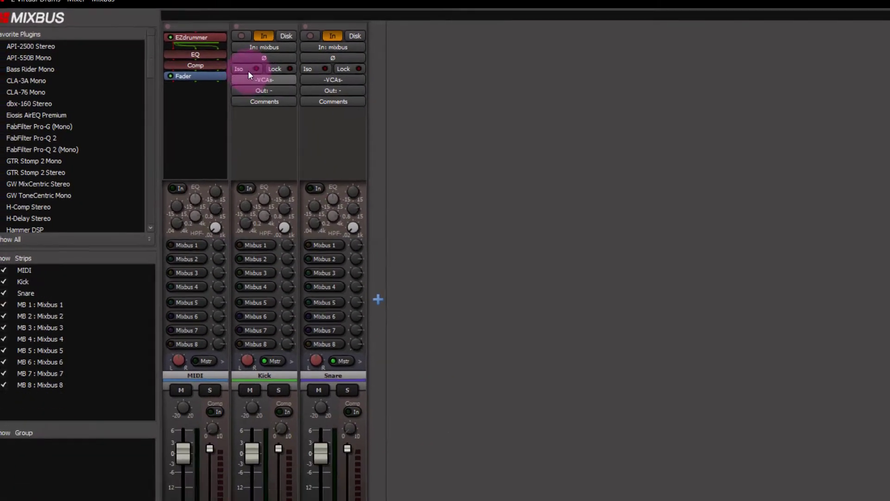
double_click(206, 37)
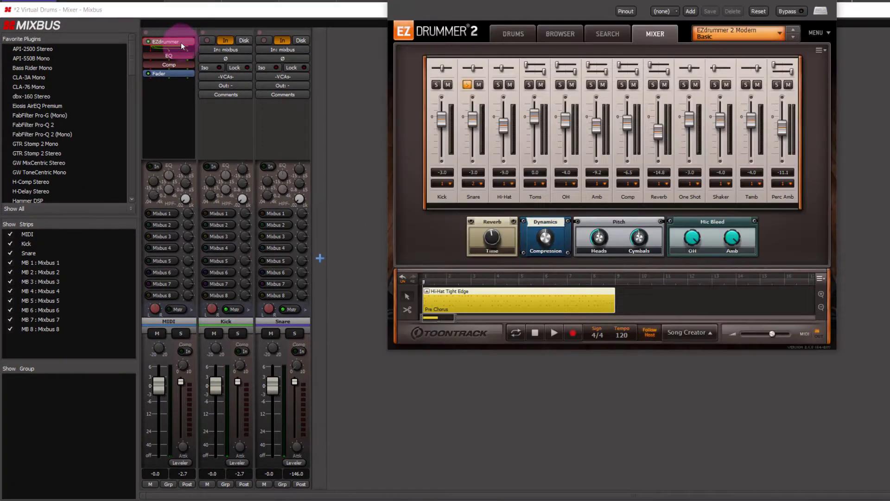
left_click(547, 129)
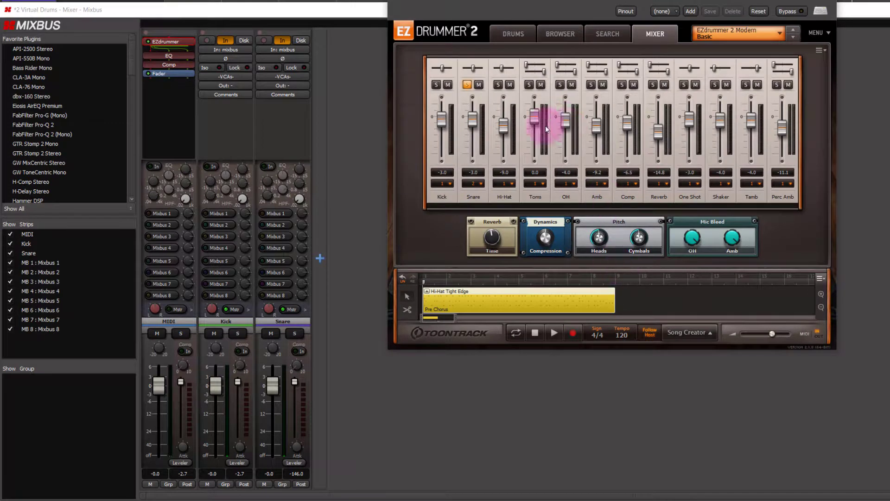
left_click(553, 333)
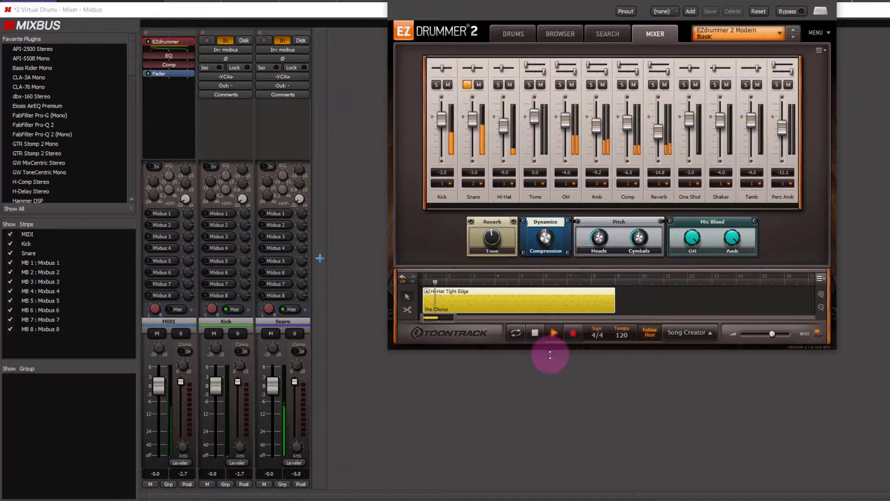
left_click(535, 332)
left_click(436, 85)
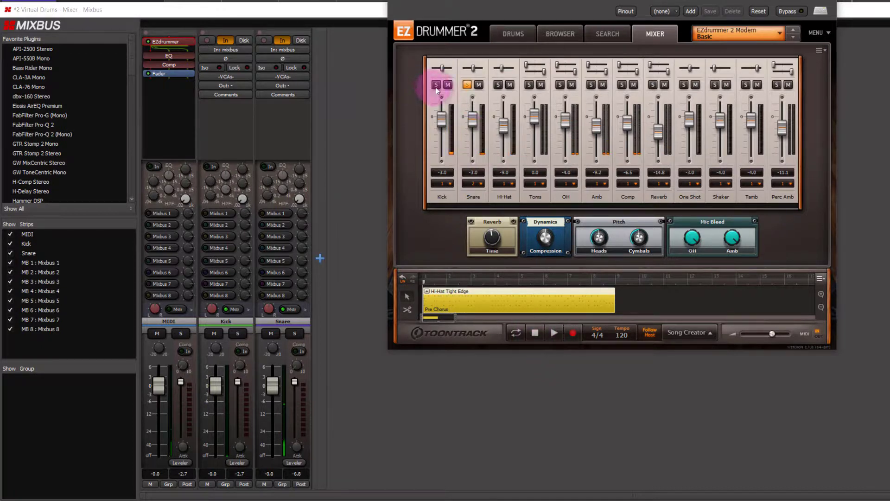
left_click(553, 332)
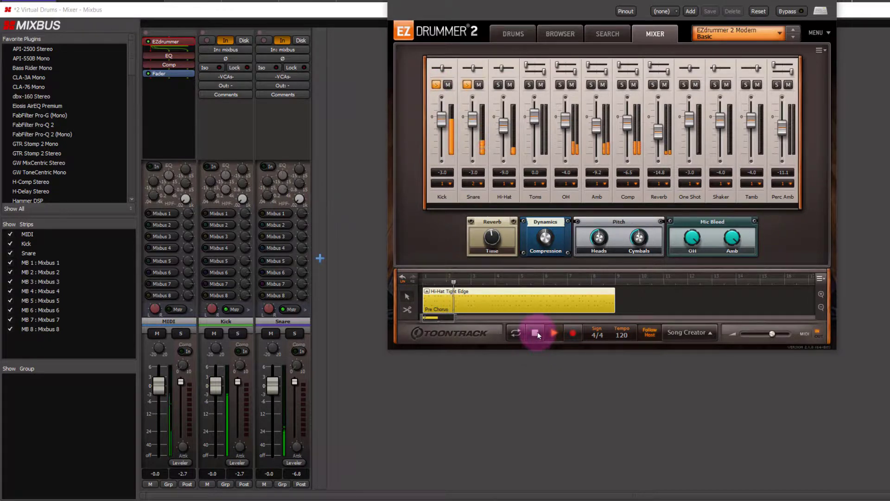
left_click(536, 333)
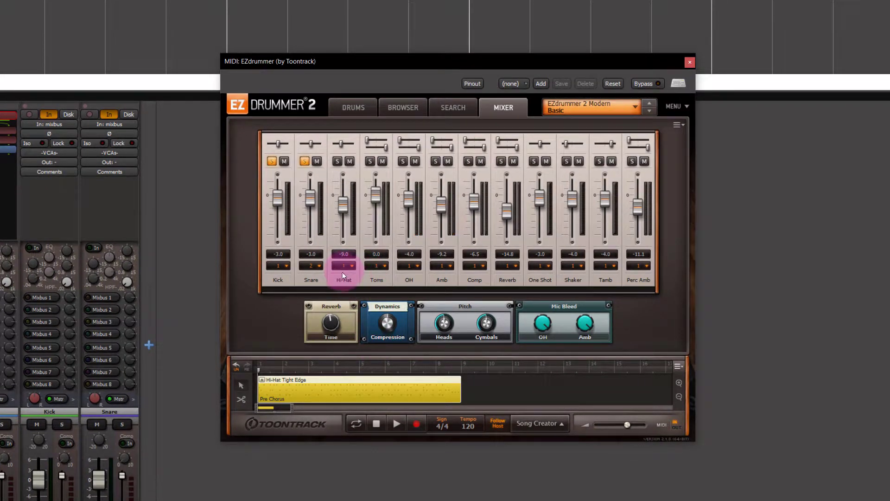
Clear the Kick and Snare solos in EZdrummer's mixer
left_click(332, 224)
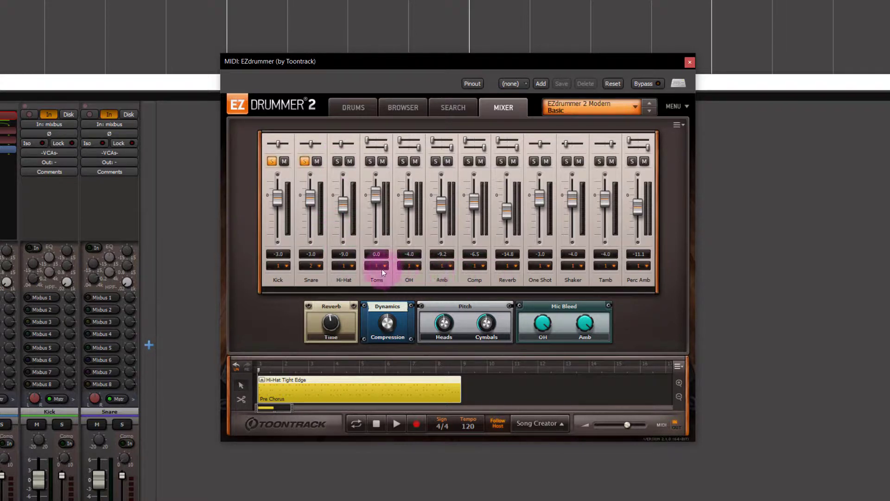
left_click(305, 161)
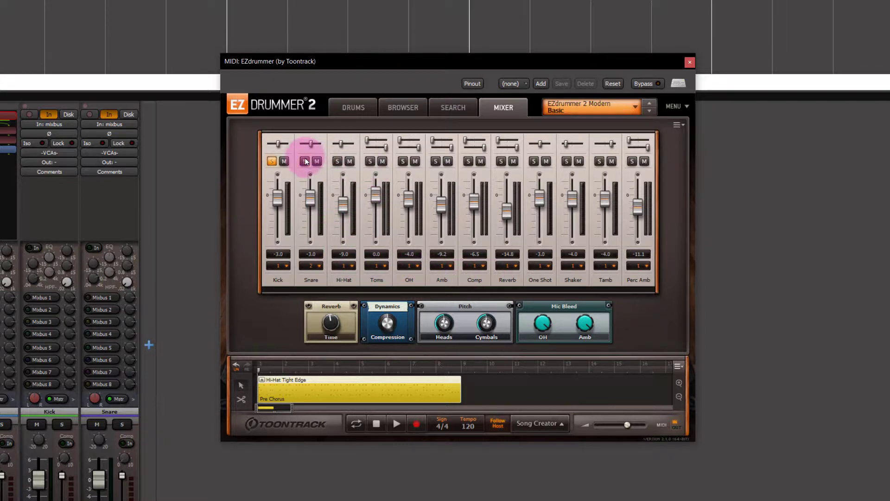
left_click(272, 161)
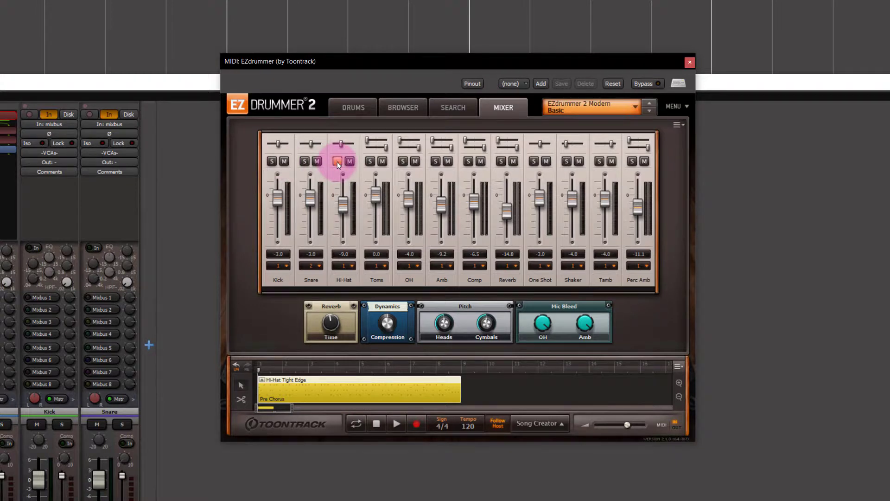
Assign EZdrummer's Hi-Hat channel to Output 3 and close the plugin window
left_click(351, 264)
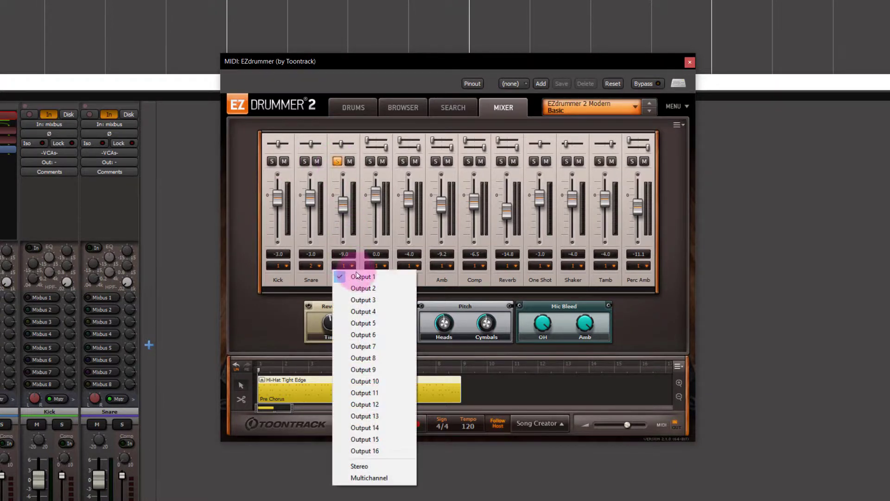
left_click(365, 301)
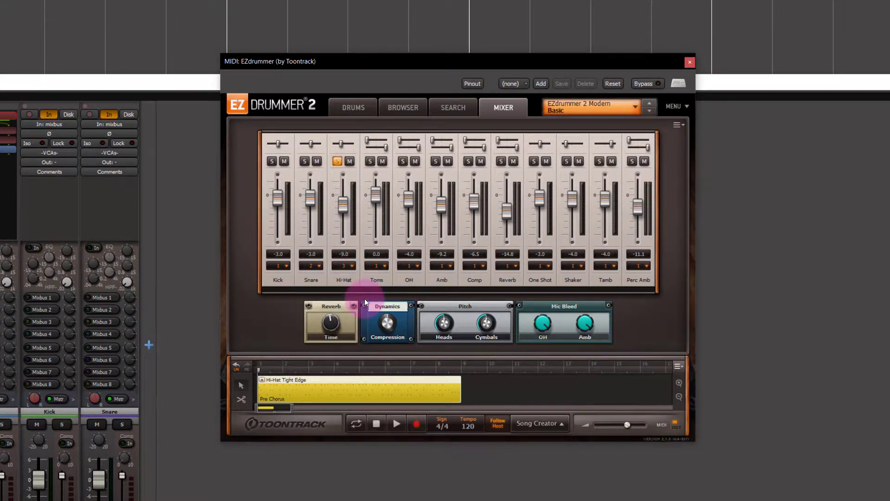
left_click(690, 62)
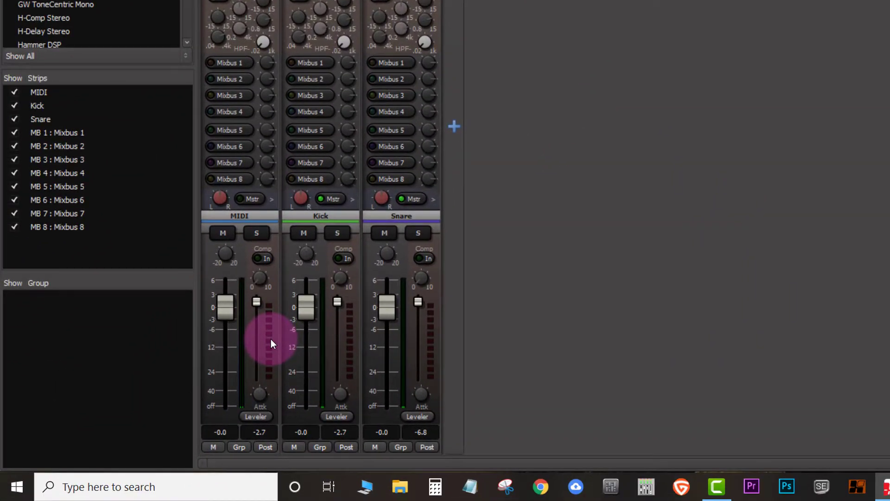
Switch the MIDI track's pin configuration to manual, add an audio output pin, and wire EZdrummer's fifth audio output to it
right_click(271, 341)
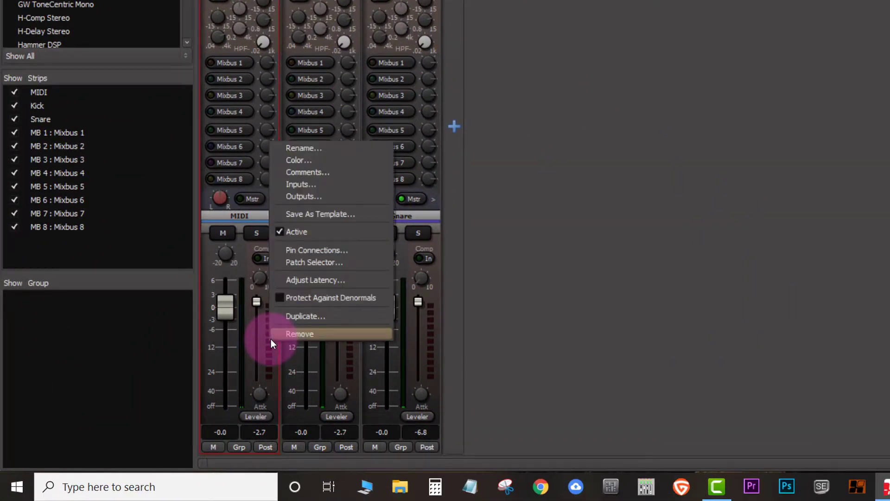
left_click(320, 253)
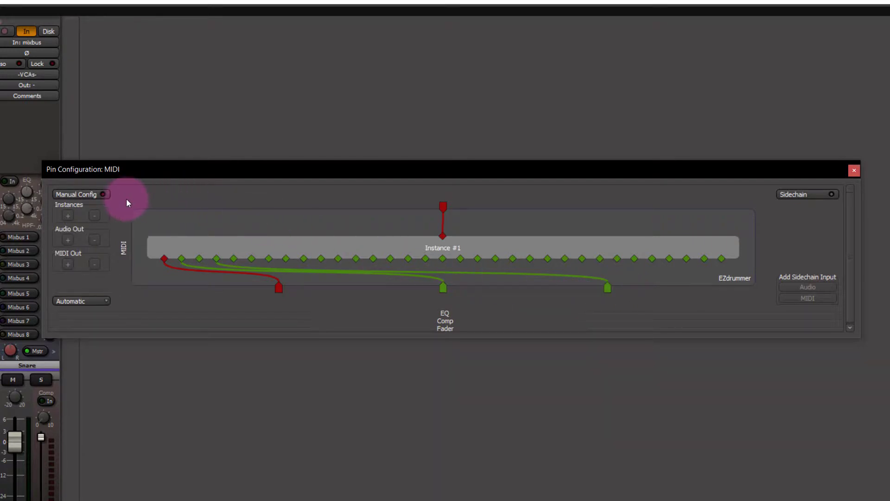
left_click(94, 195)
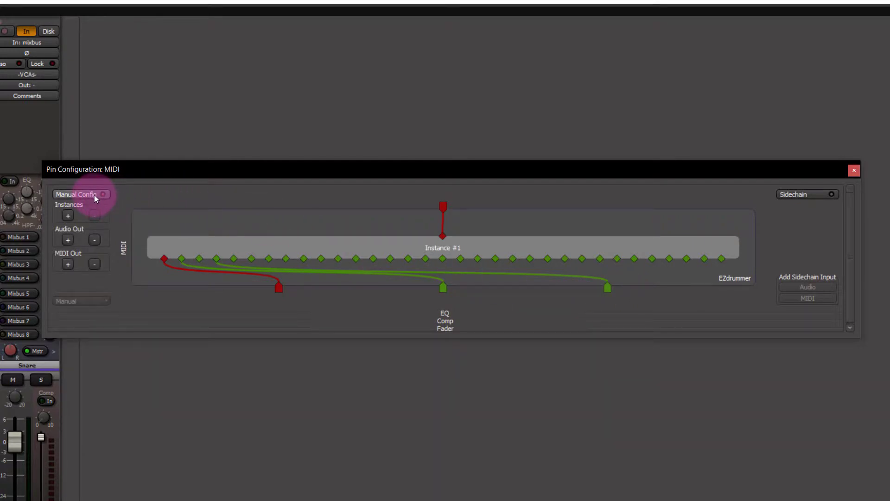
left_click(70, 239)
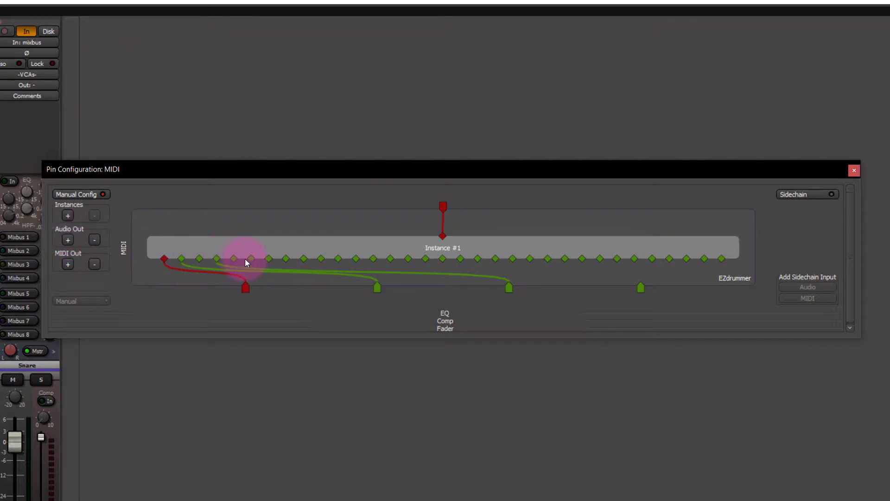
left_click_drag(253, 260, 642, 287)
left_click(855, 171)
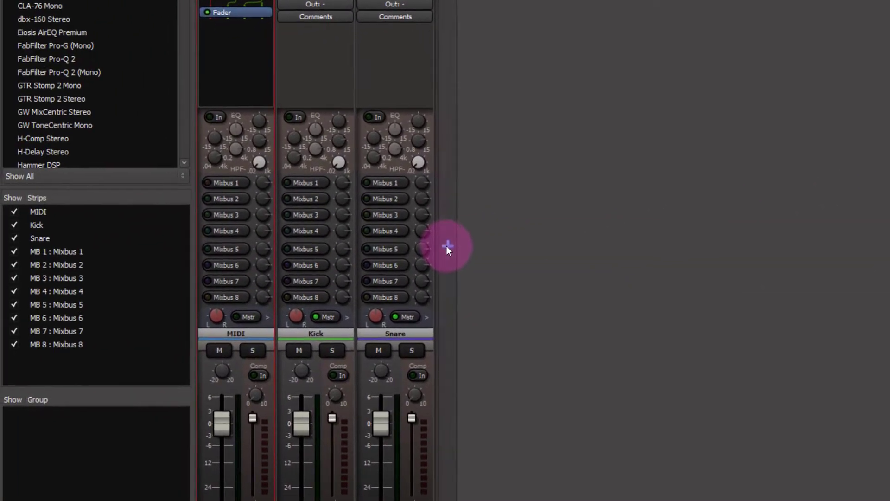
Add a new mono audio track named Hi Hat
double_click(447, 245)
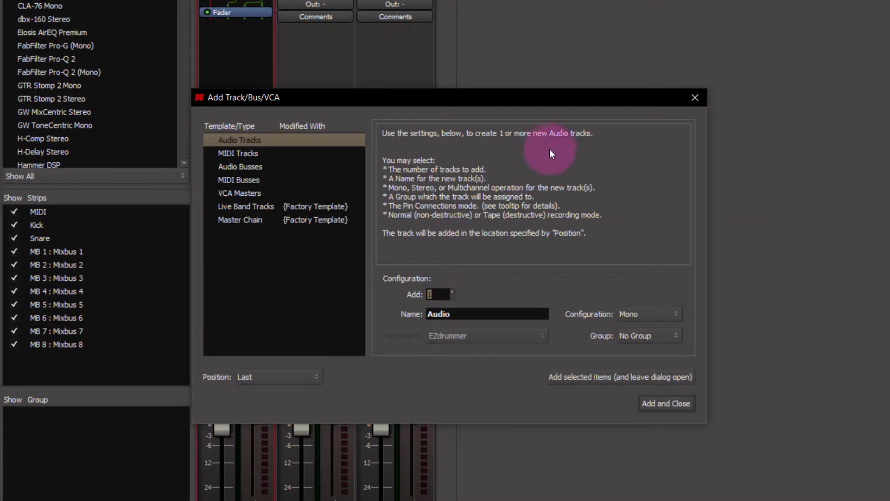
double_click(440, 314)
type("Hi H")
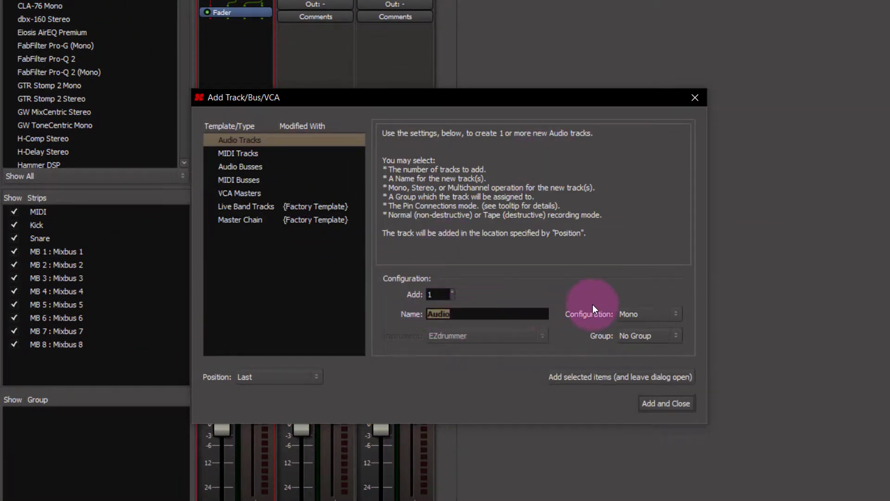
type("at")
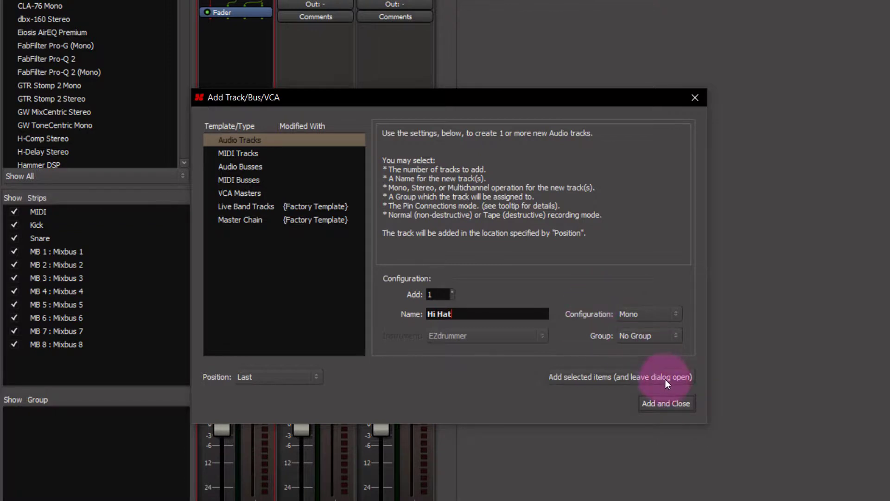
left_click(659, 401)
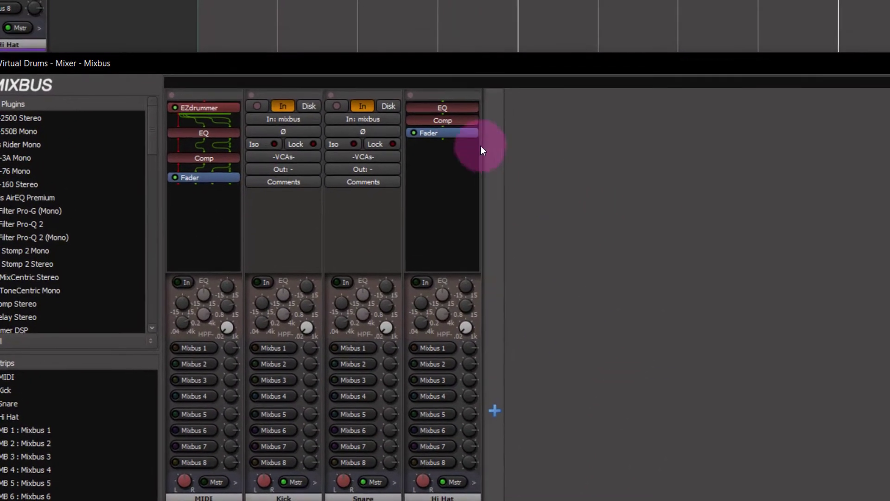
Replace the Hi Hat track's hardware input with the MIDI track's output 3 using the routing grid
left_click(448, 120)
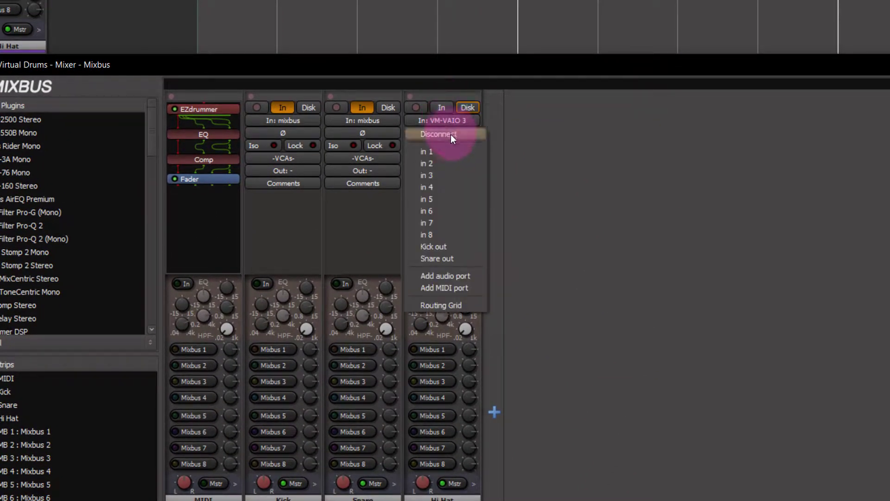
left_click(451, 135)
left_click(452, 119)
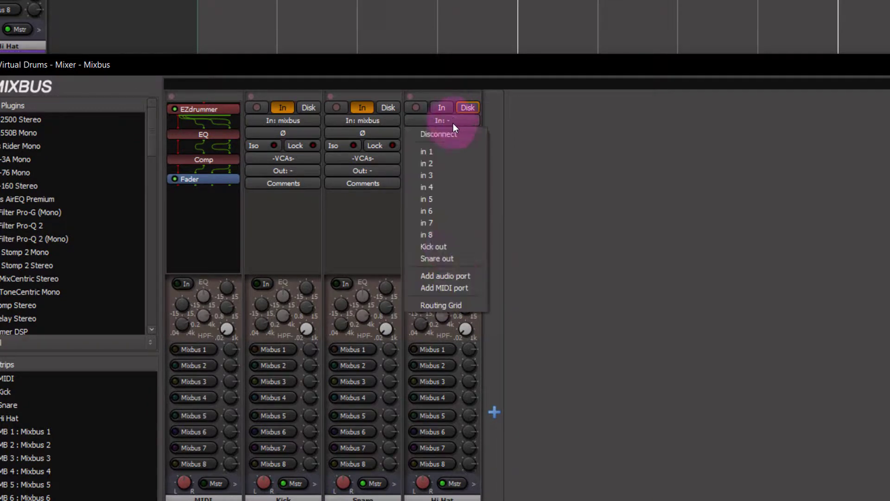
left_click(454, 304)
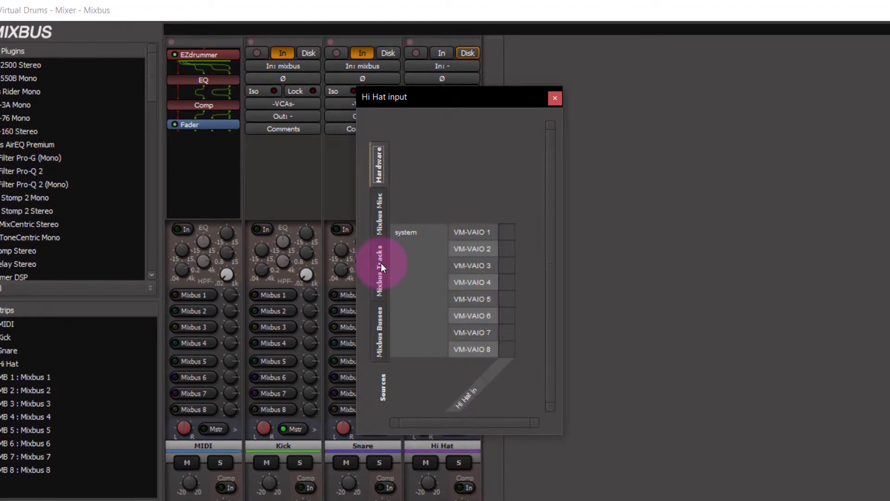
left_click(382, 265)
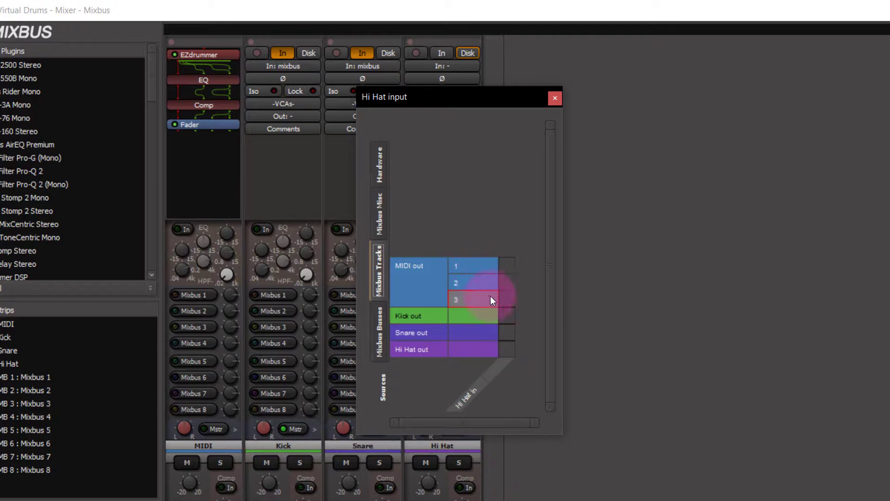
left_click(507, 298)
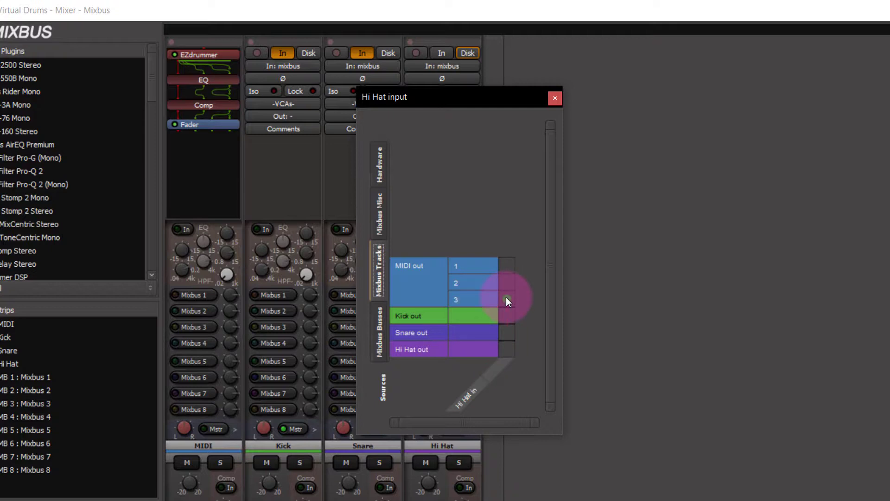
left_click(555, 98)
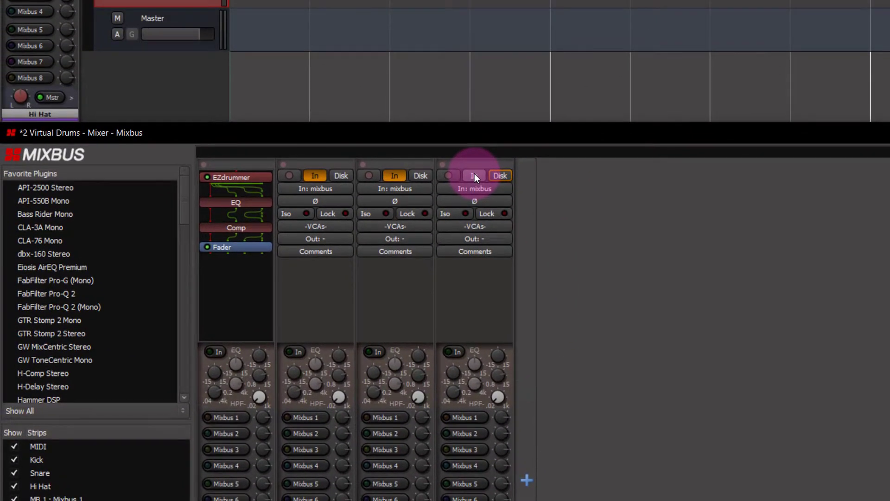
Enable input monitoring on the Hi Hat track, reopen EZdrummer, and audition the groove with Kick, Snare and Hi-Hat soloed
left_click(446, 70)
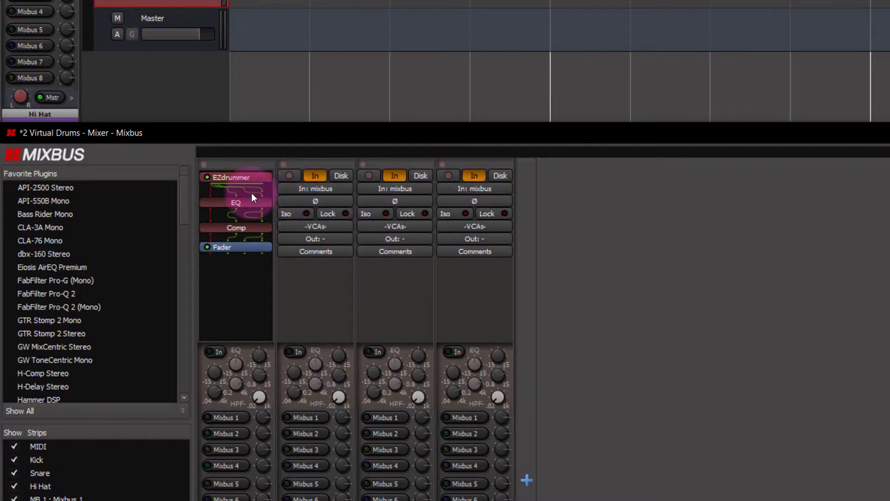
double_click(240, 177)
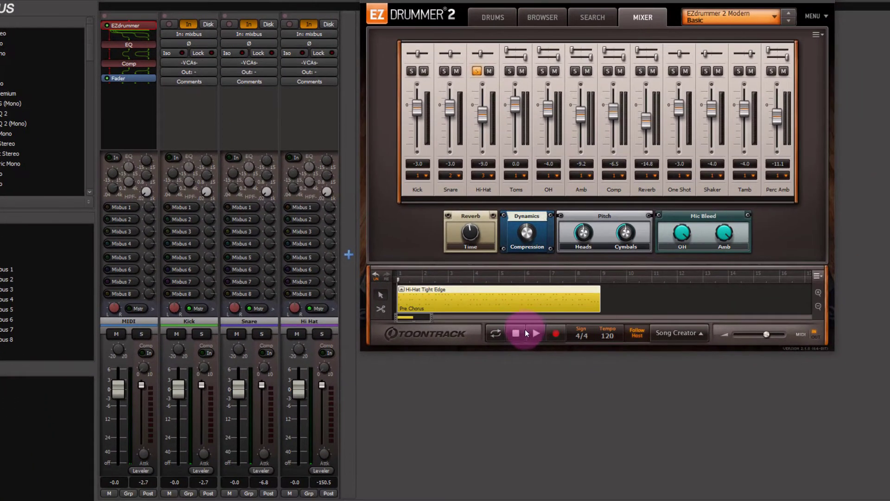
left_click(533, 332)
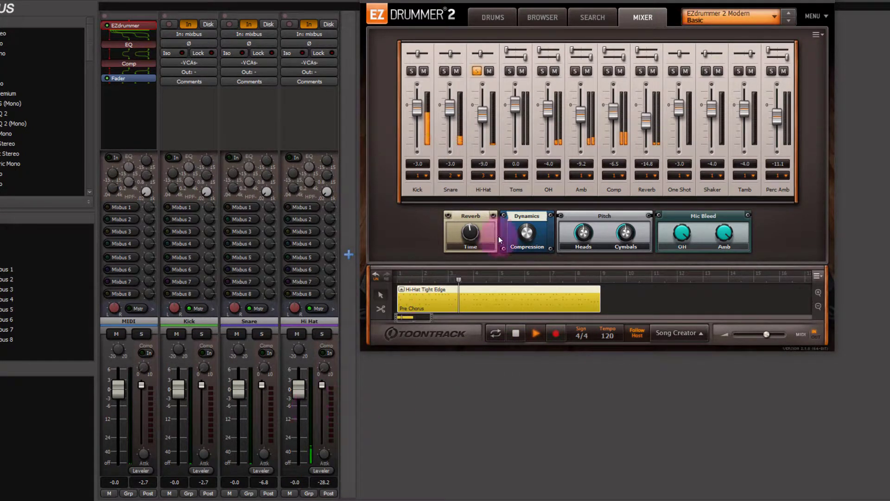
mouse_move(294, 308)
left_mouse_down()
mouse_move(285, 416)
mouse_move(298, 165)
mouse_move(299, 308)
left_mouse_up()
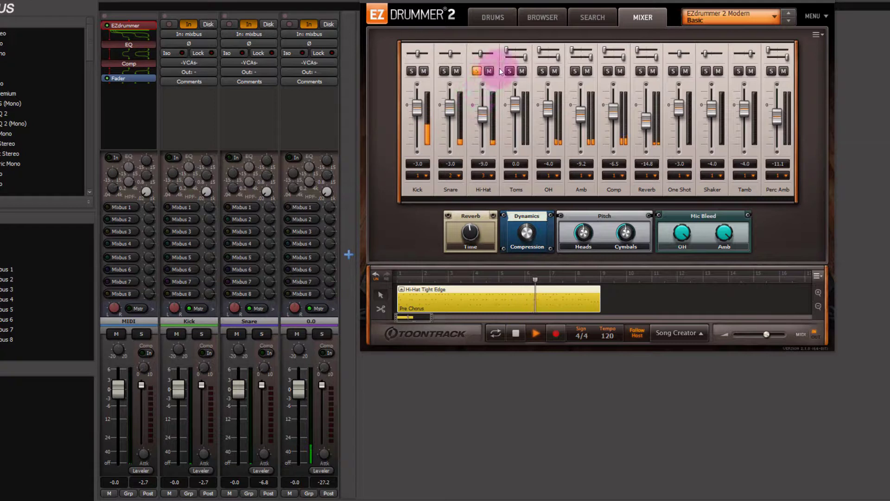
left_click(447, 71)
left_click(411, 70)
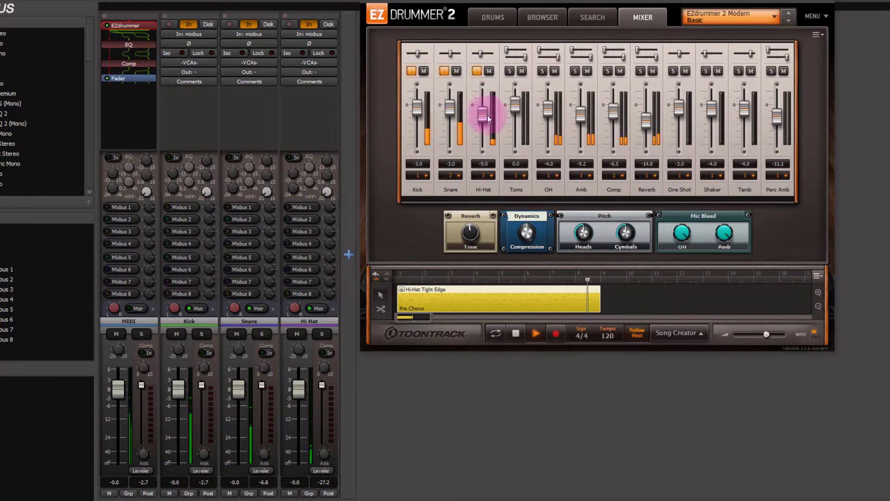
left_click(515, 330)
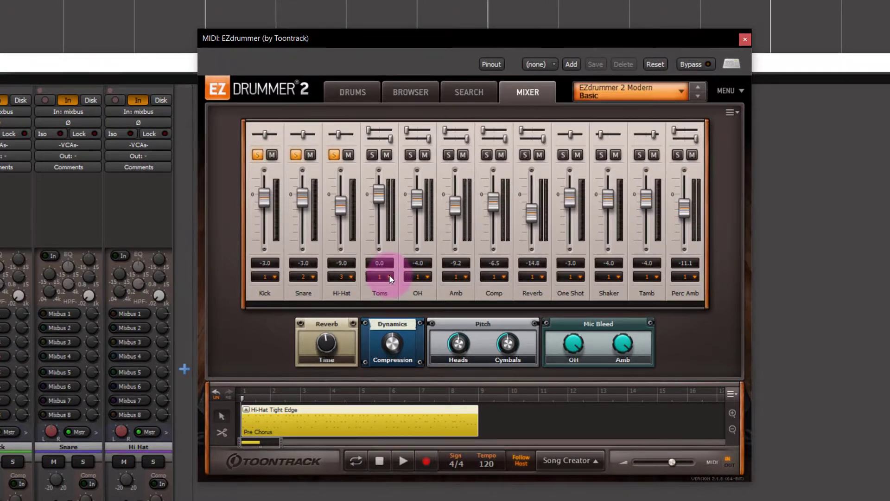
Assign EZdrummer's Toms channel to Output 4 and solo the Toms channel
left_click(390, 278)
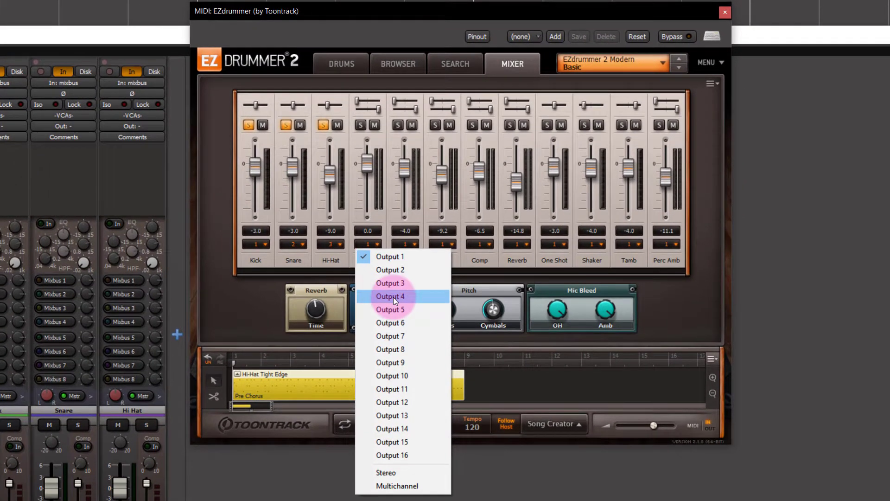
left_click(393, 297)
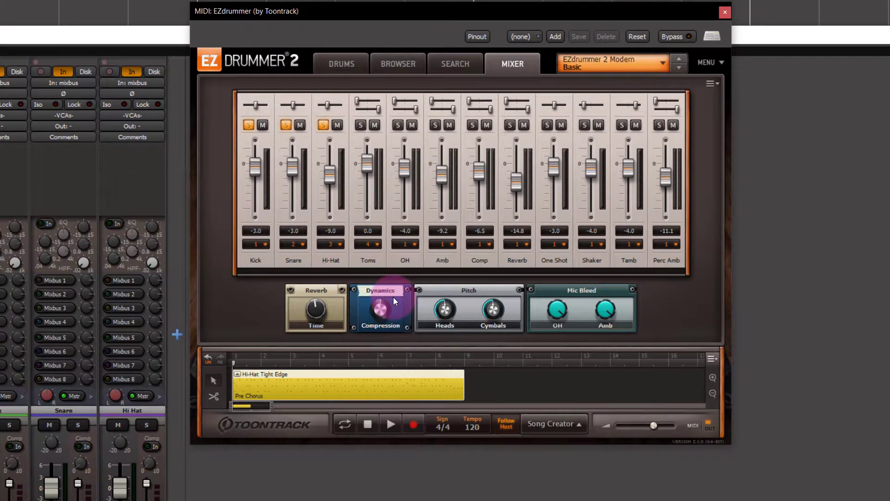
left_click(360, 125)
Clear the Hi-Hat, Snare and Kick solos in EZdrummer's mixer and close the plugin window
left_click(324, 125)
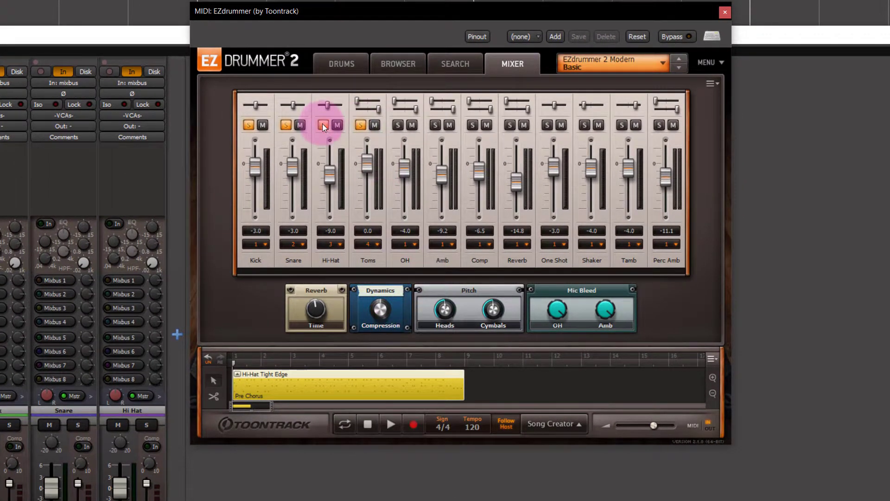
left_click(286, 125)
left_click(248, 125)
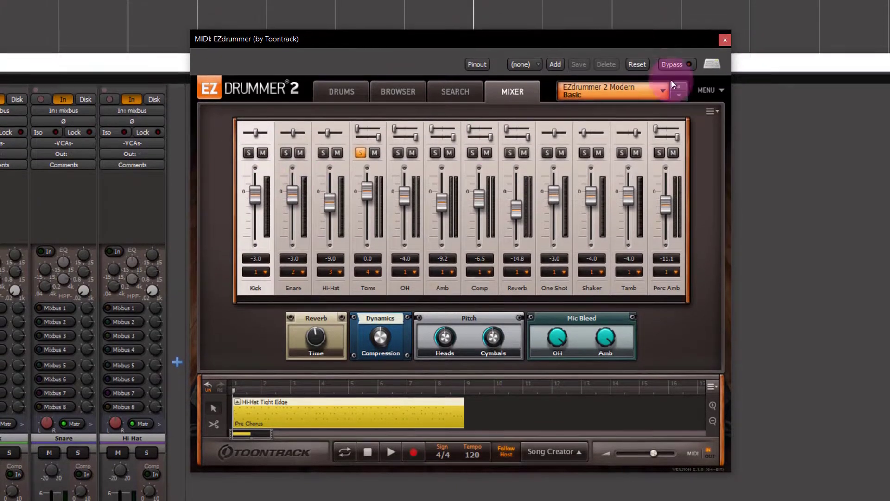
left_click(724, 19)
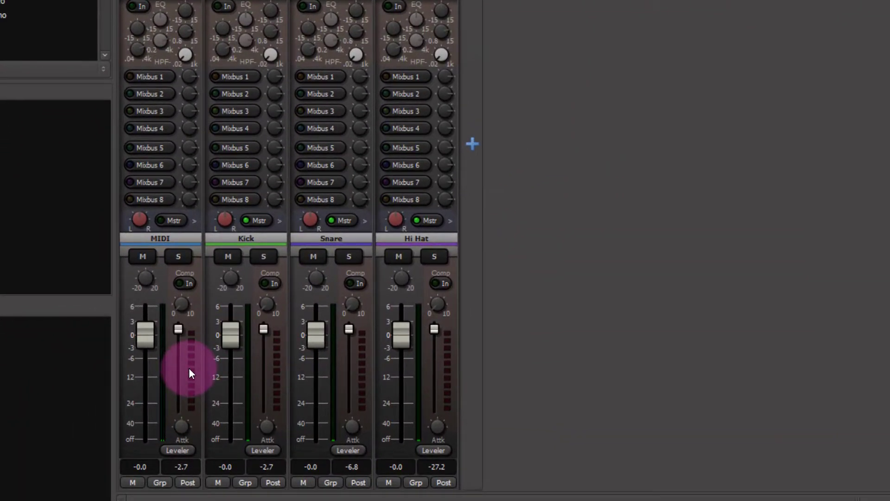
Add two audio output pins to the MIDI track's pin configuration and wire EZdrummer's seventh and eighth outputs to them
right_click(155, 396)
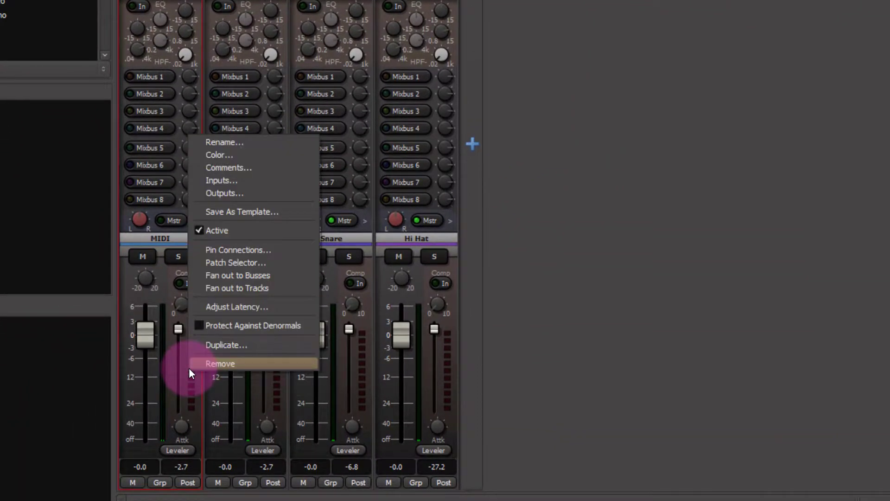
left_click(230, 252)
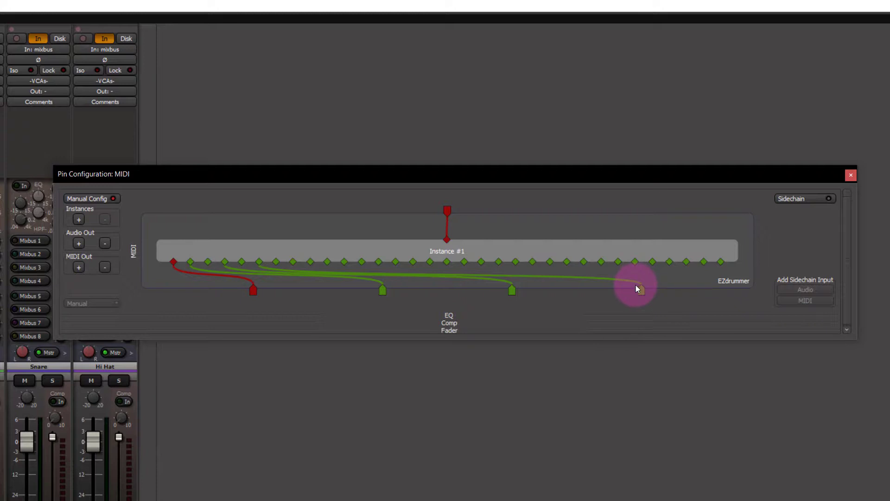
left_click(79, 246)
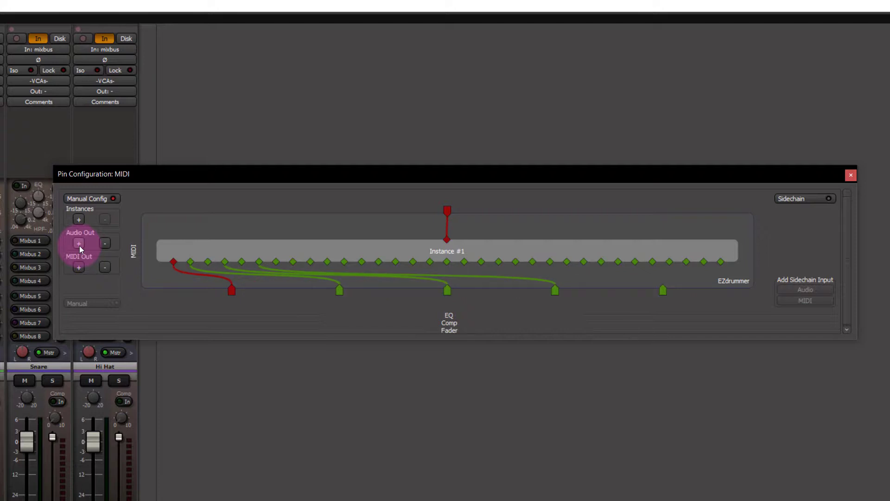
left_click(79, 245)
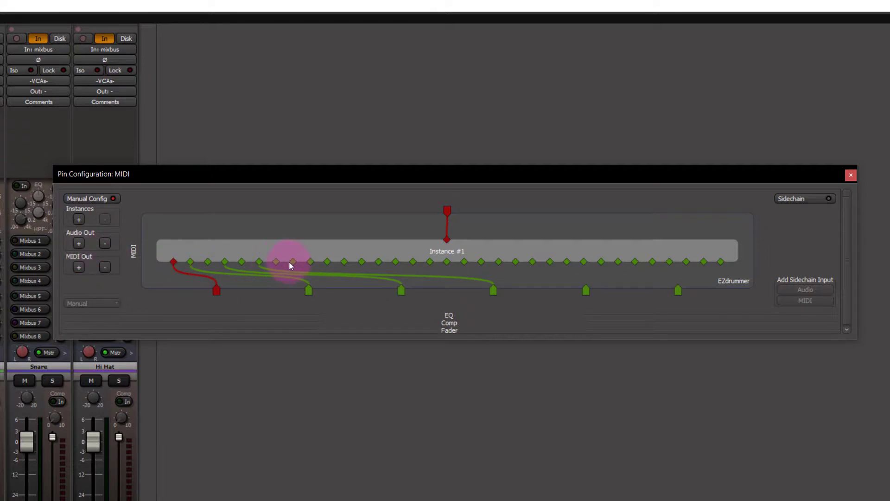
left_click_drag(294, 263, 585, 289)
left_click_drag(311, 263, 678, 289)
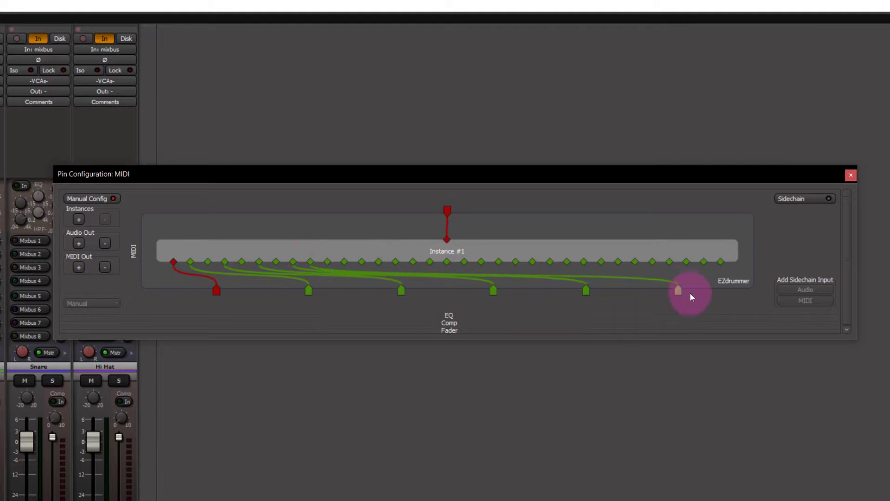
left_click(851, 176)
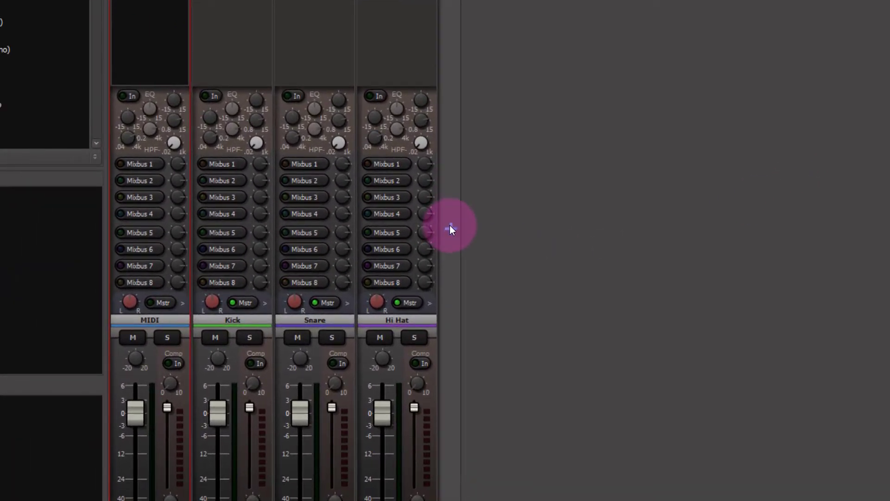
Add a new mono audio track named Toms L
left_click(149, 293)
key("Tab")
type("Toms L")
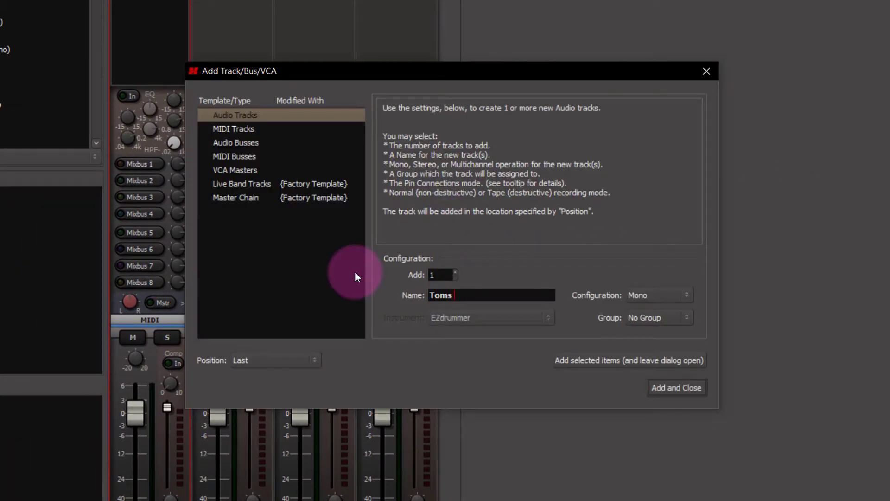
left_click(666, 388)
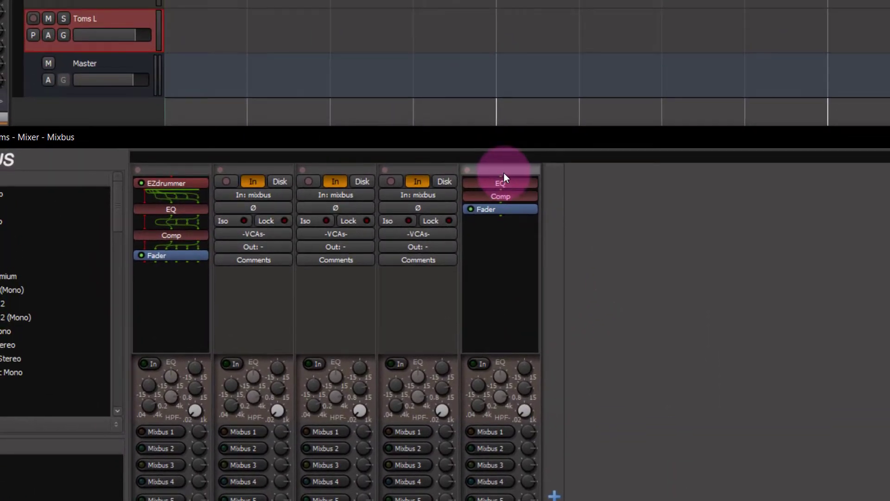
Replace the Toms L track's hardware input with the MIDI track's output 4 and enable its input monitoring
left_click(502, 195)
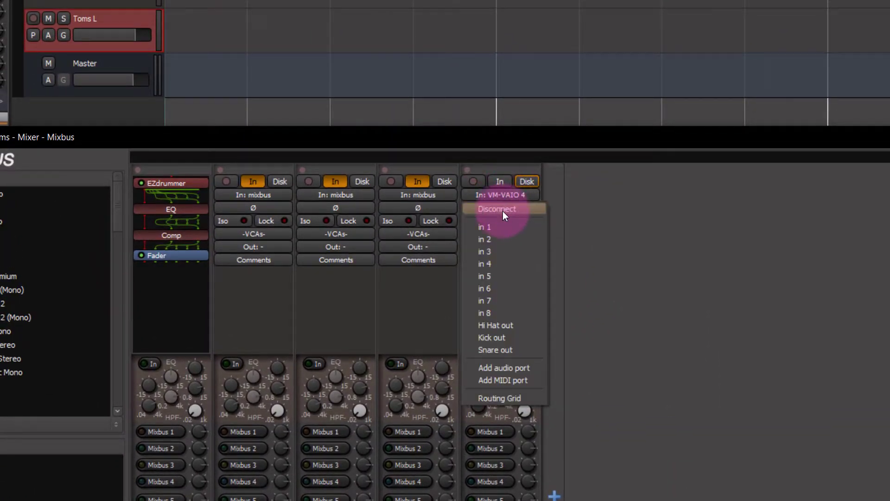
left_click(502, 209)
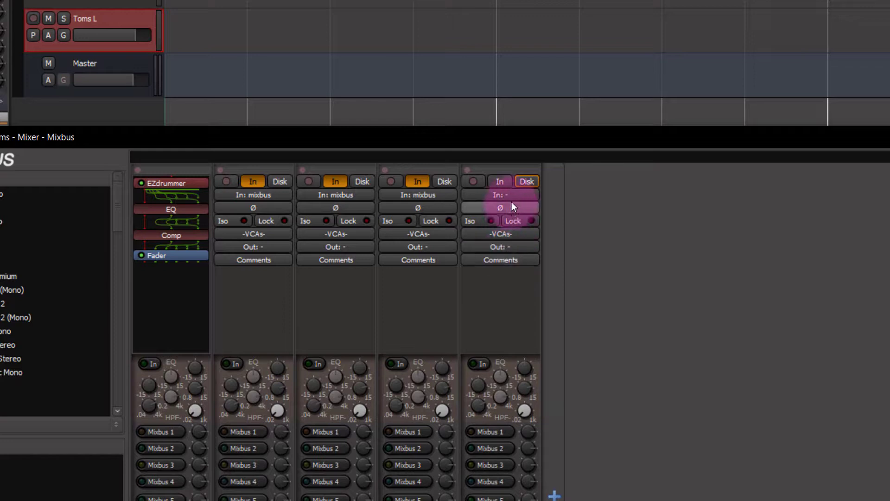
left_click(511, 196)
left_click(513, 397)
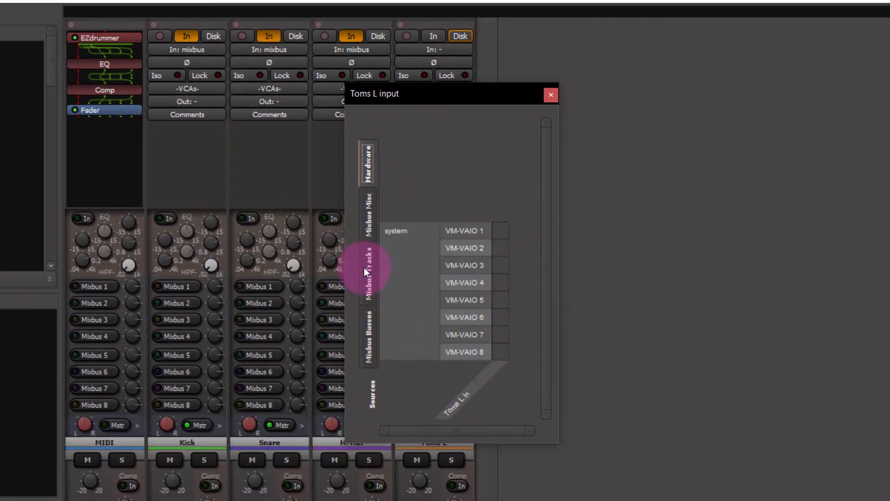
left_click(365, 268)
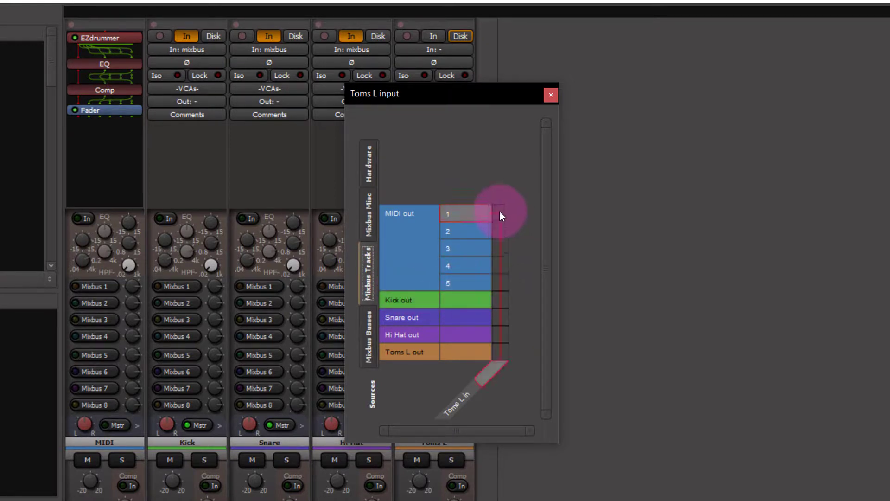
left_click(501, 265)
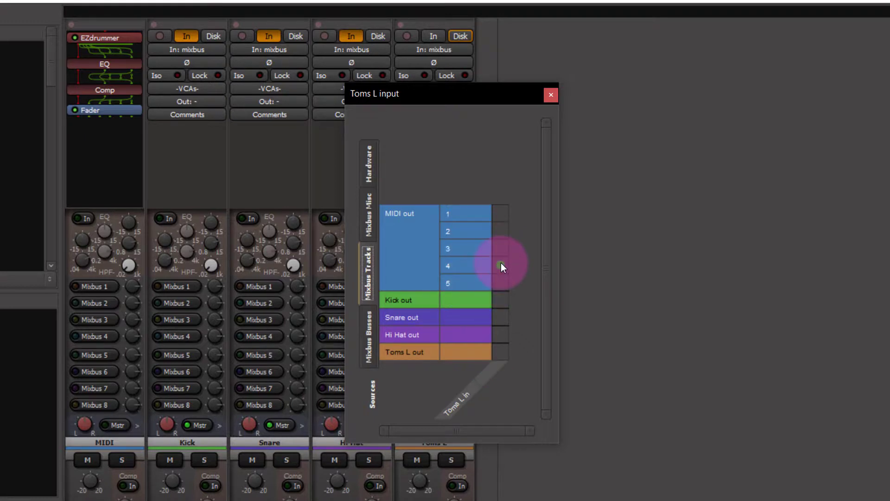
left_click(551, 95)
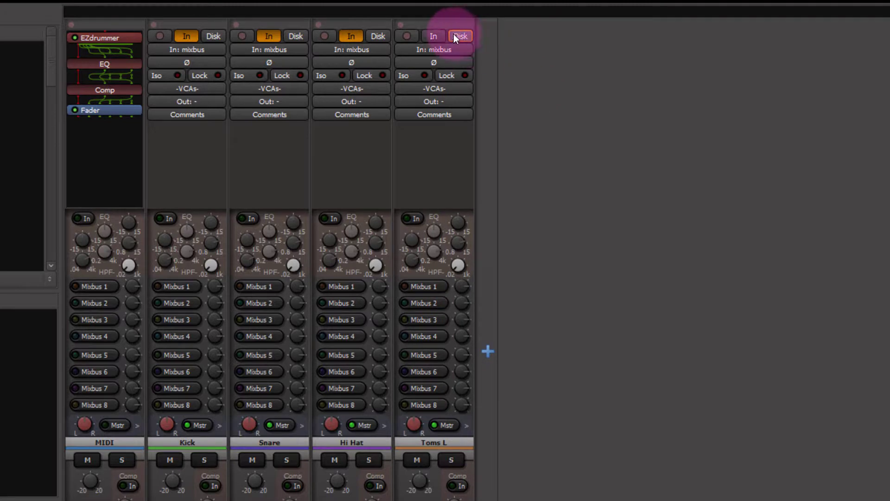
left_click(436, 37)
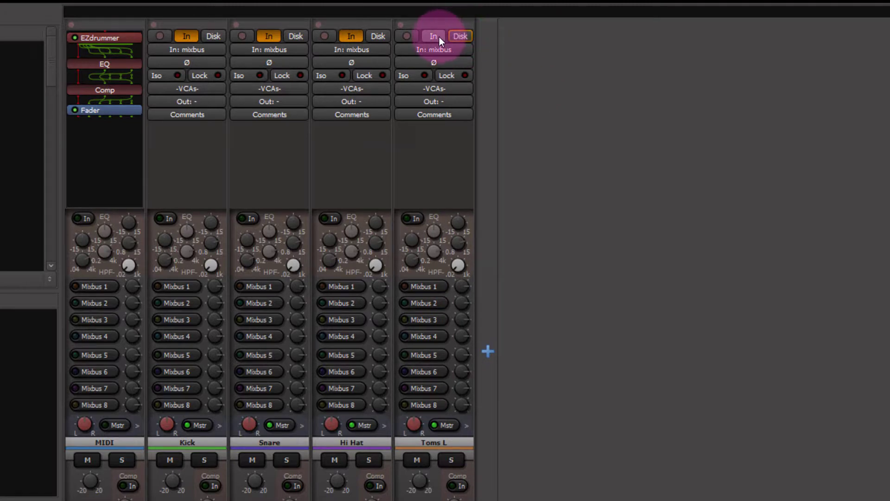
Add a new mono audio track named Toms R
double_click(486, 338)
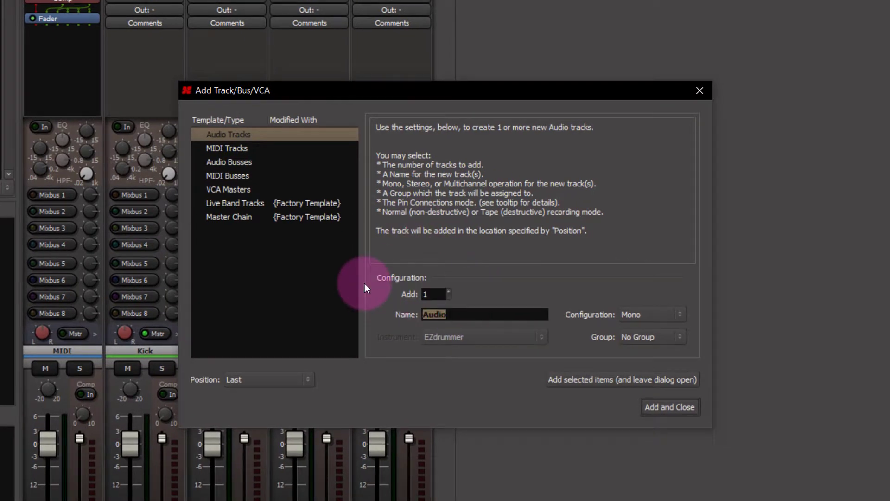
type("Toms R")
left_click(659, 407)
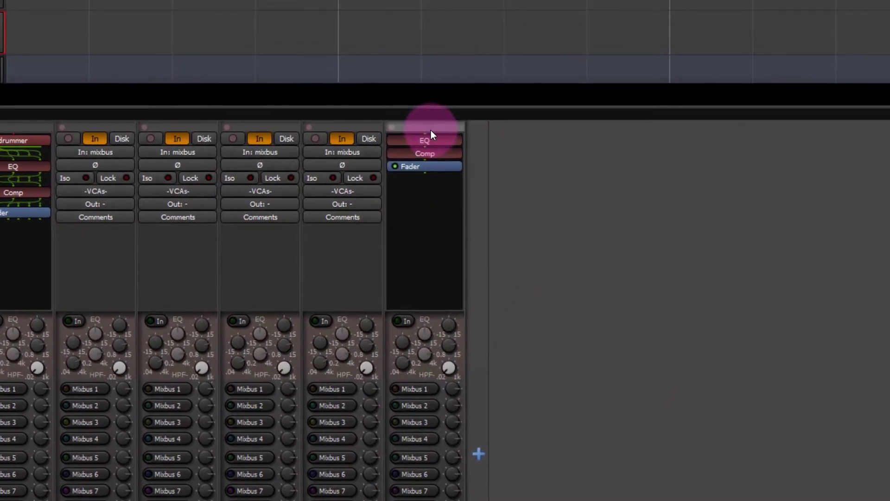
Connect the Toms R track's input to the MIDI track's output 5 in its routing grid
left_click(430, 130)
left_click(439, 152)
left_click(436, 162)
left_click(434, 154)
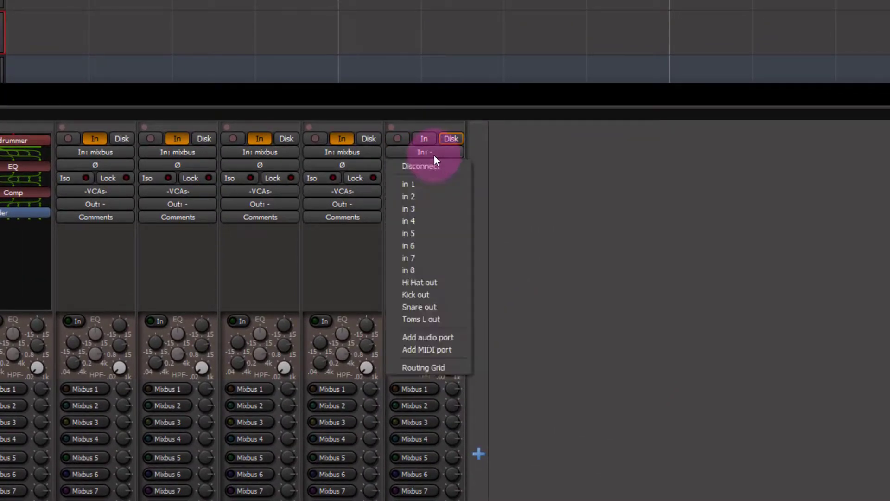
left_click(437, 367)
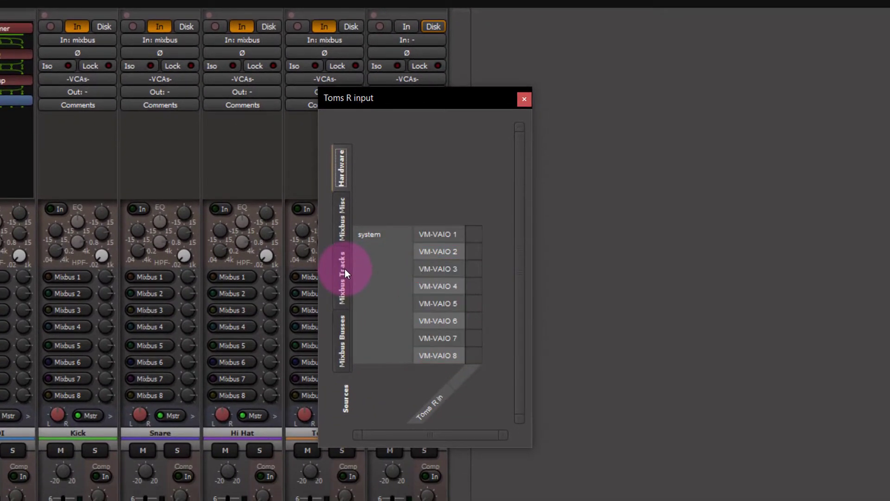
left_click(361, 380)
left_click(491, 378)
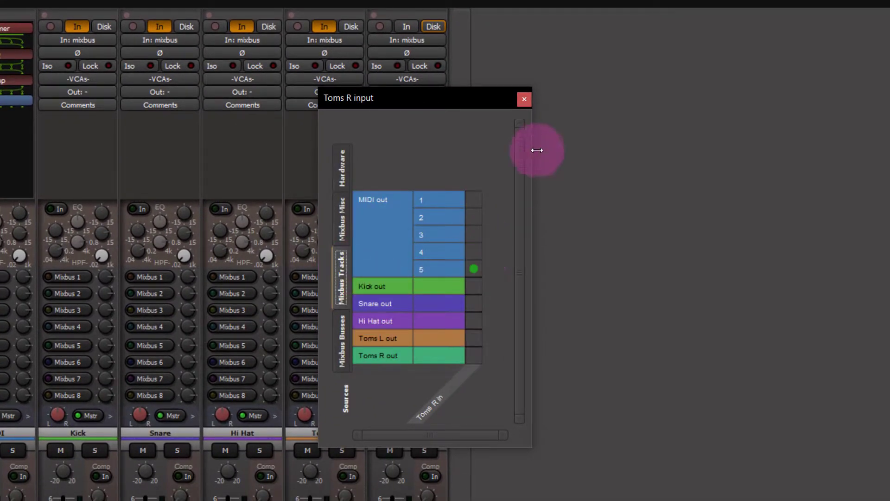
left_click(524, 99)
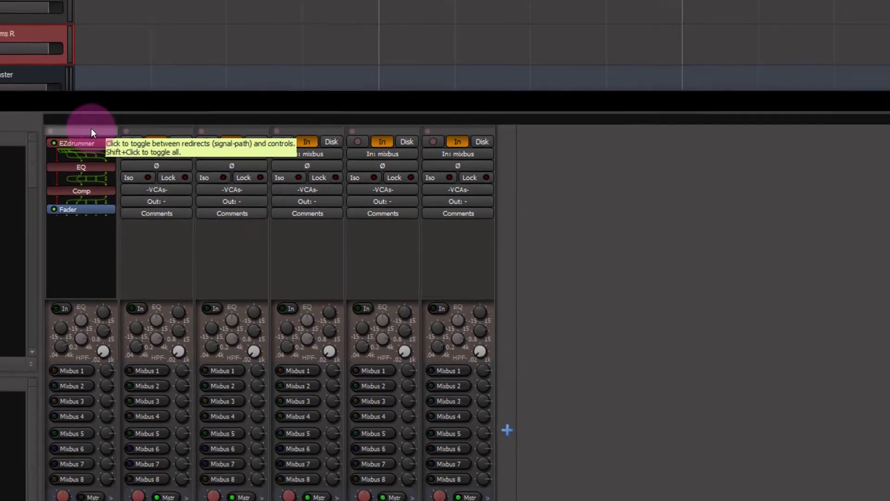
Open the EZdrummer window and play the groove to check the drum tracks' meters
left_click(53, 137)
left_click(54, 137)
double_click(183, 122)
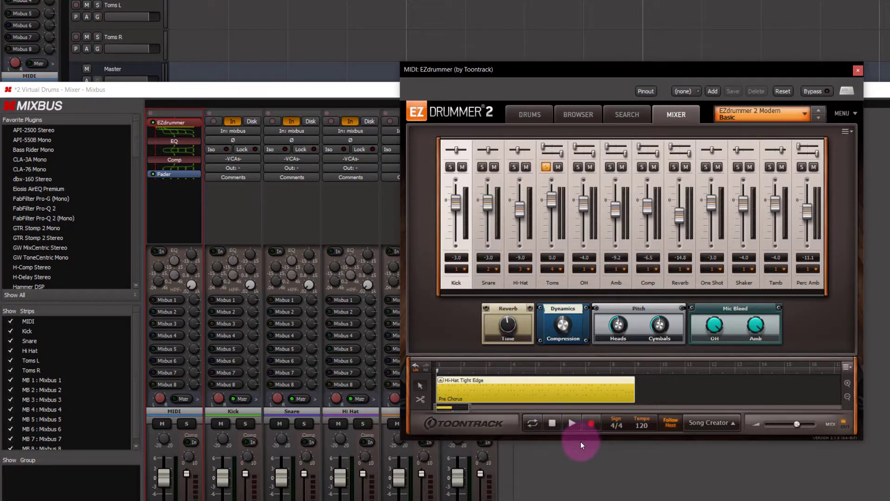
left_click(572, 423)
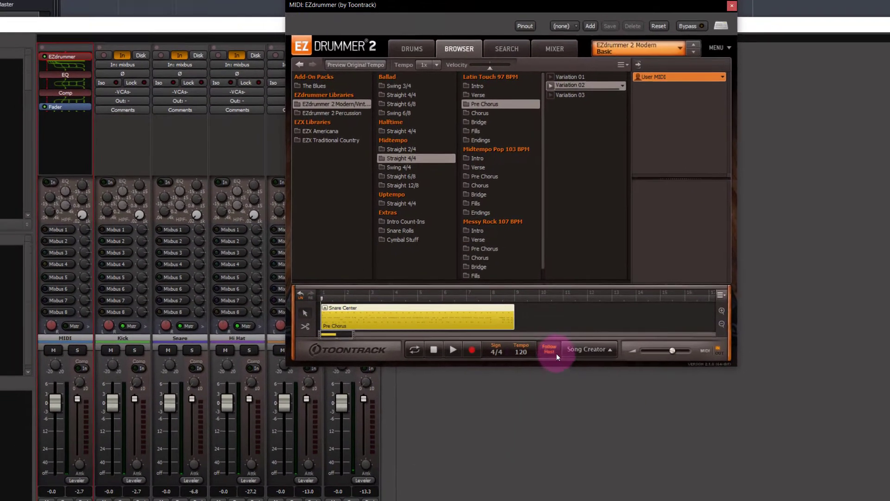
left_click(479, 384)
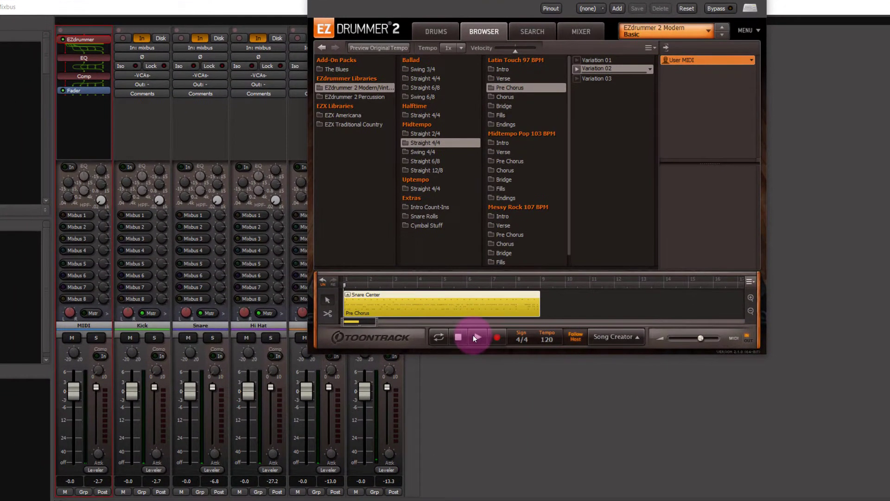
left_click(473, 335)
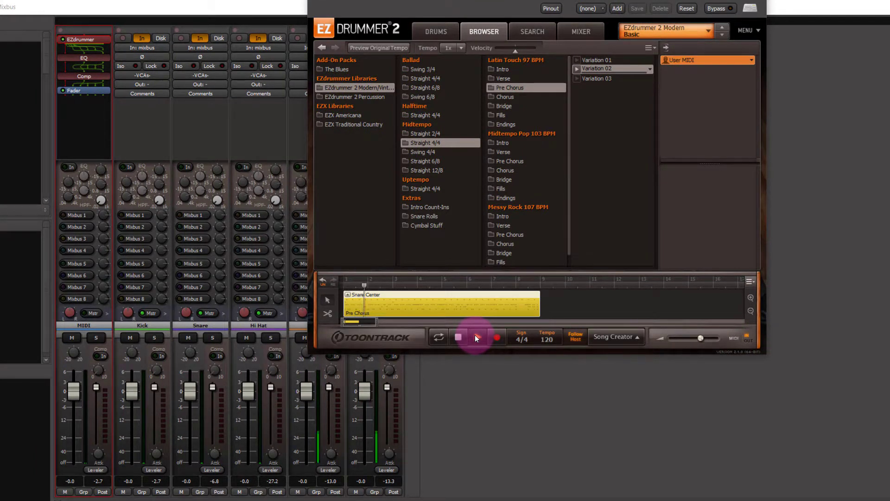
left_click_drag(537, 0, 683, 23)
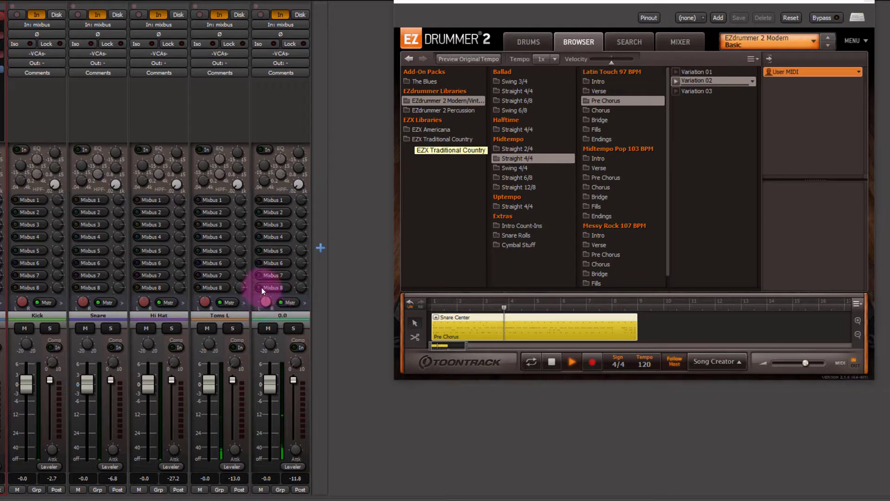
left_click_drag(261, 288, 243, 174)
left_click_drag(204, 301, 174, 460)
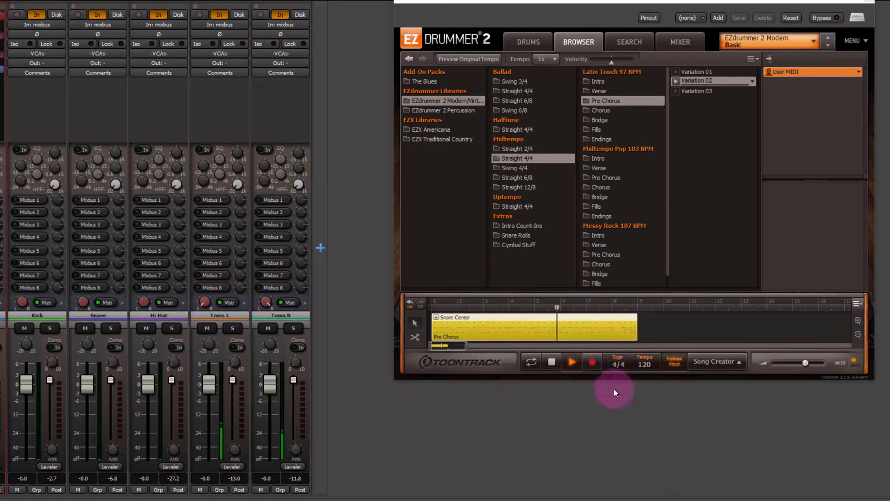
left_click(552, 362)
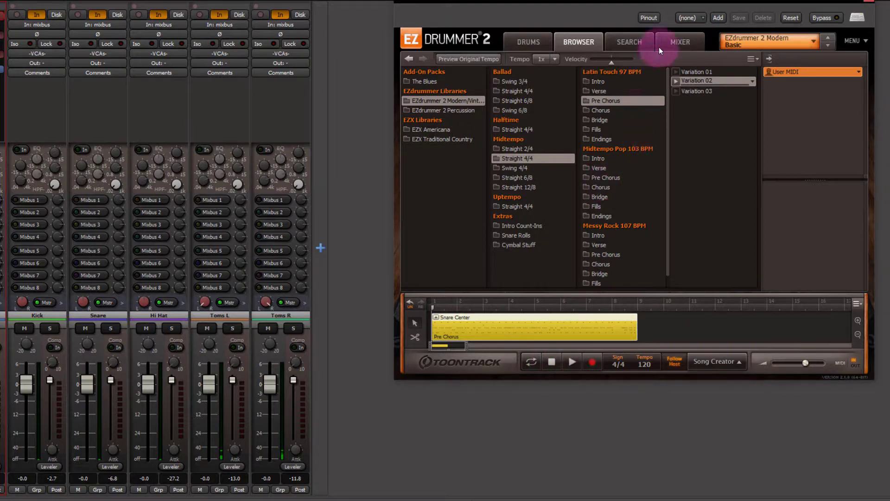
Audition the groove in EZdrummer's mixer with Kick, Snare and Hi-Hat soloed, then clear those solos
left_click(668, 41)
left_click(574, 362)
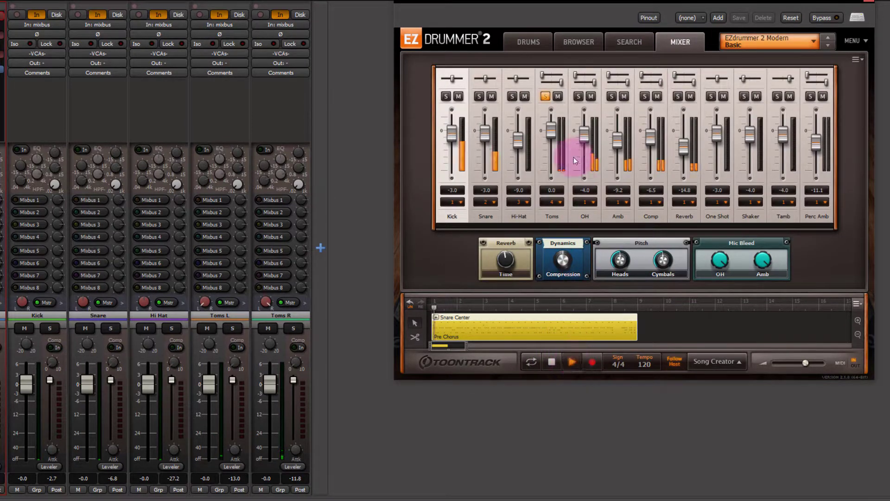
left_click(513, 97)
left_click(480, 96)
left_click(448, 96)
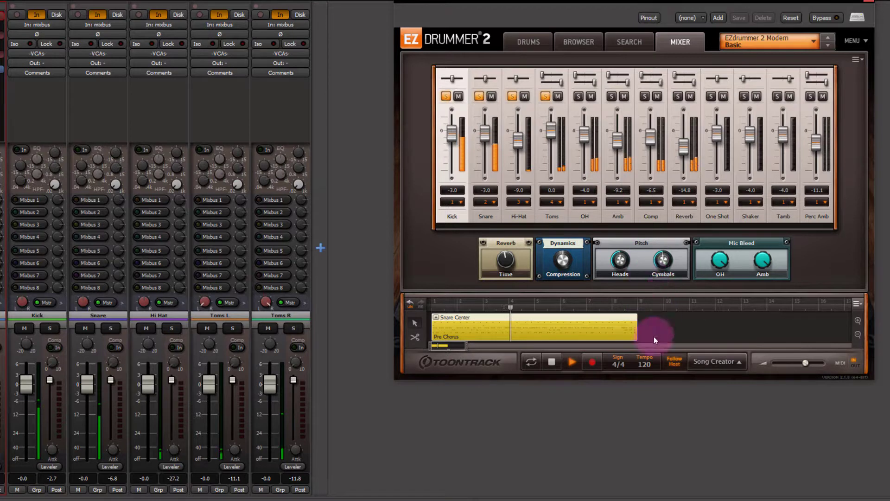
left_click(551, 361)
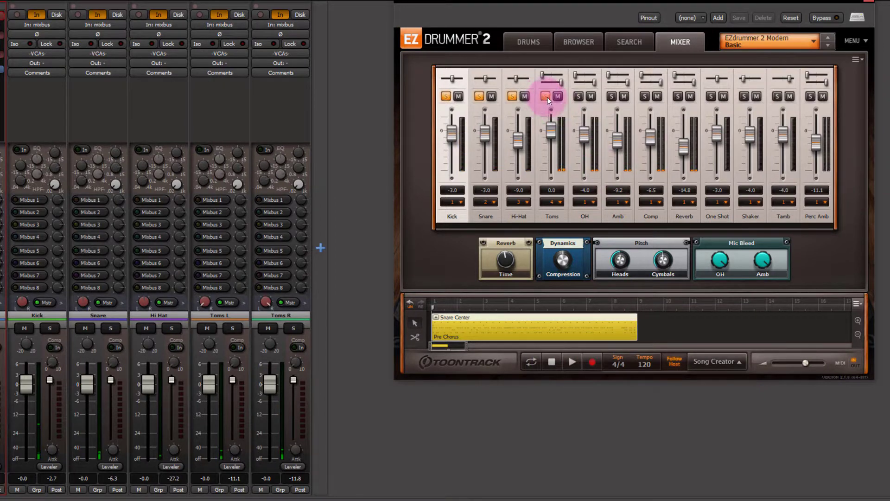
left_click(512, 96)
left_click(479, 96)
left_click(446, 96)
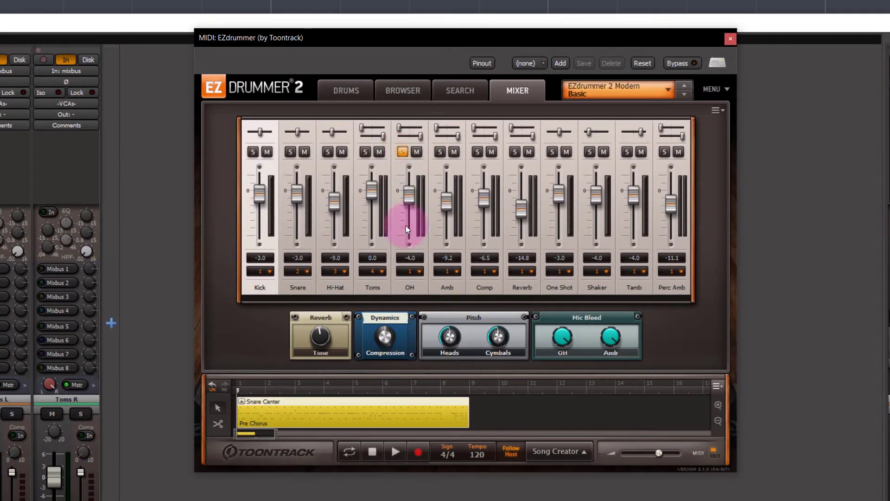
Assign EZdrummer's OH channel to Output 5
left_click(419, 271)
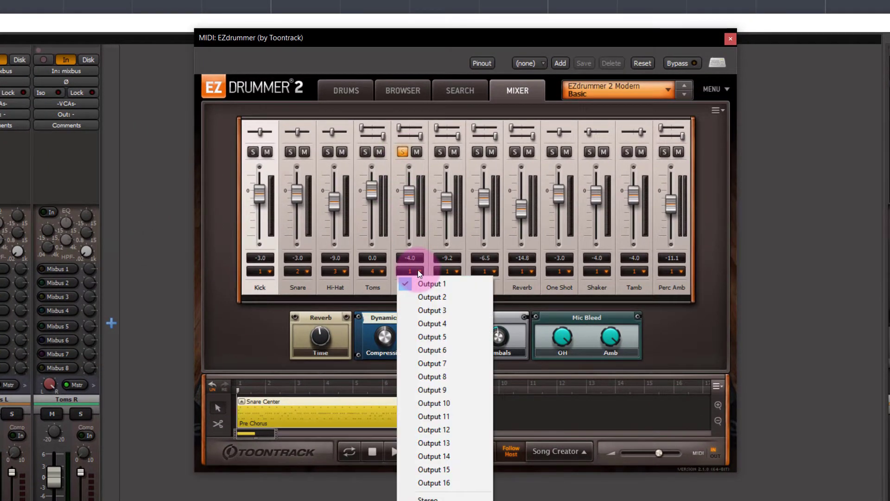
left_click(433, 337)
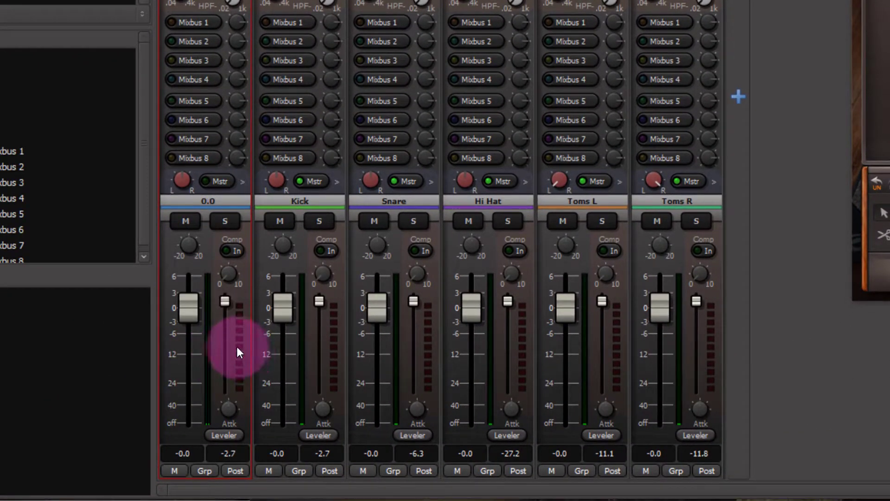
Add two audio output pins to the MIDI track's pin configuration and wire EZdrummer's ninth and tenth outputs to them
right_click(241, 348)
left_click(295, 215)
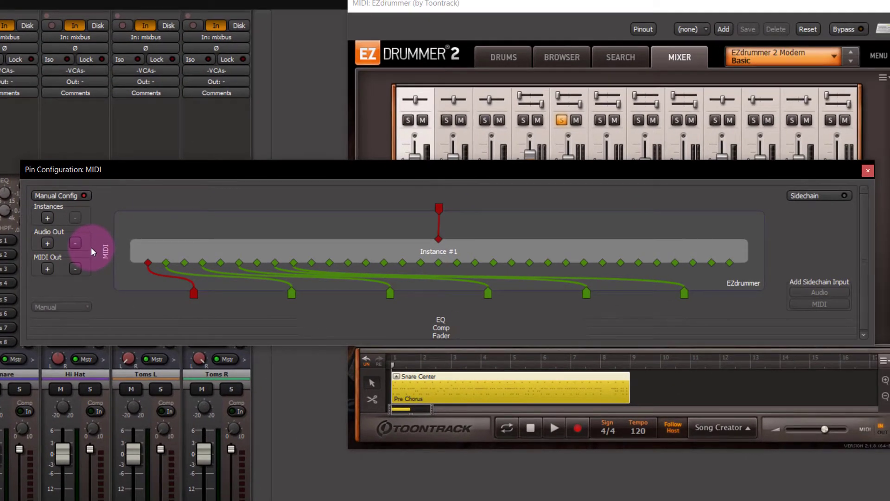
left_click(49, 243)
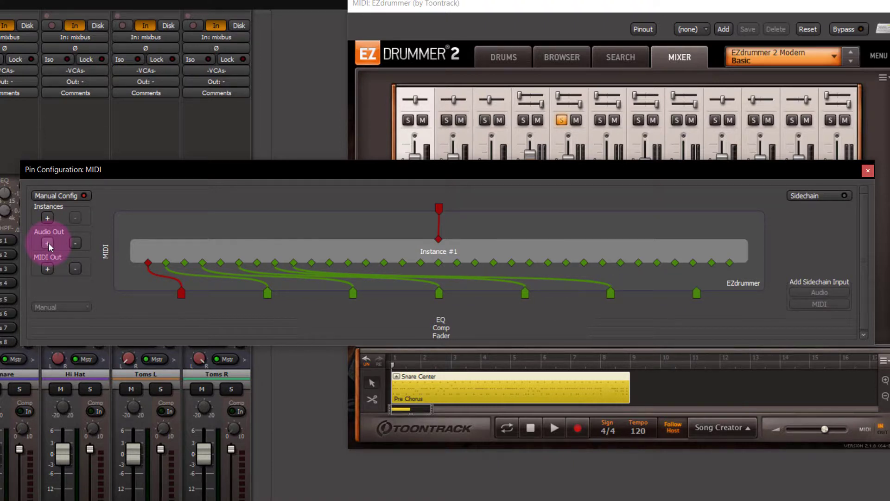
left_click(48, 243)
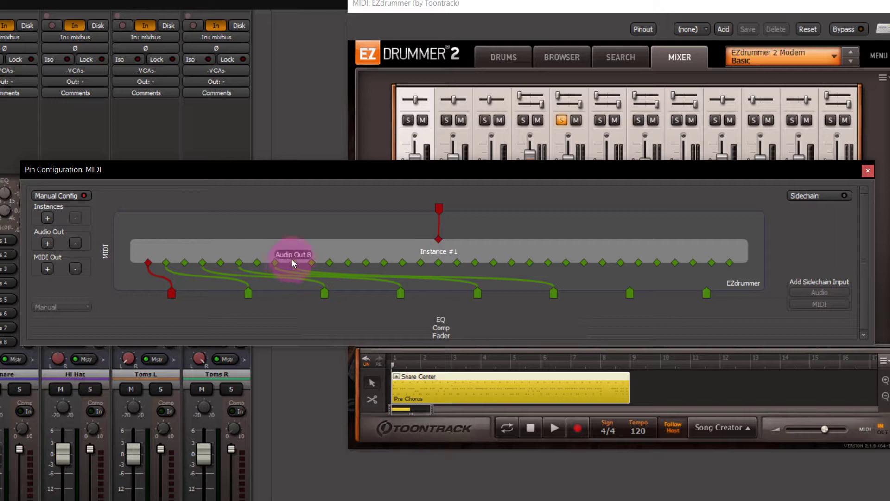
left_click_drag(310, 263, 629, 295)
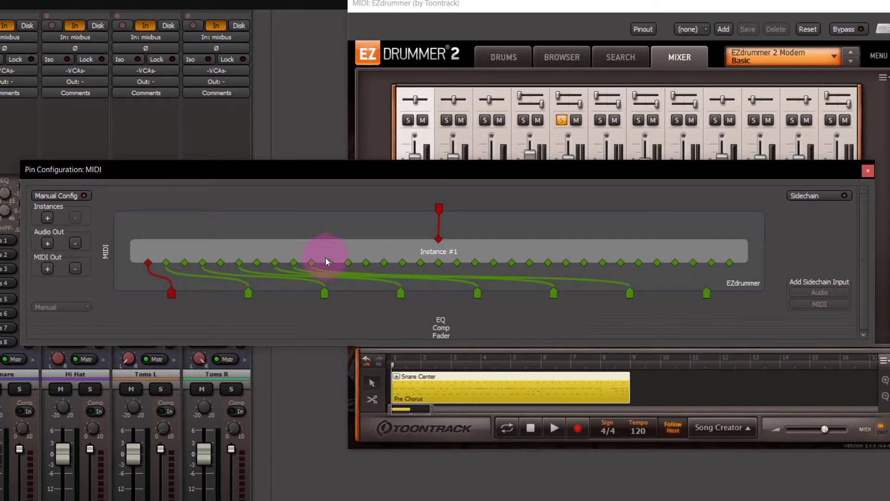
left_click_drag(329, 263, 707, 293)
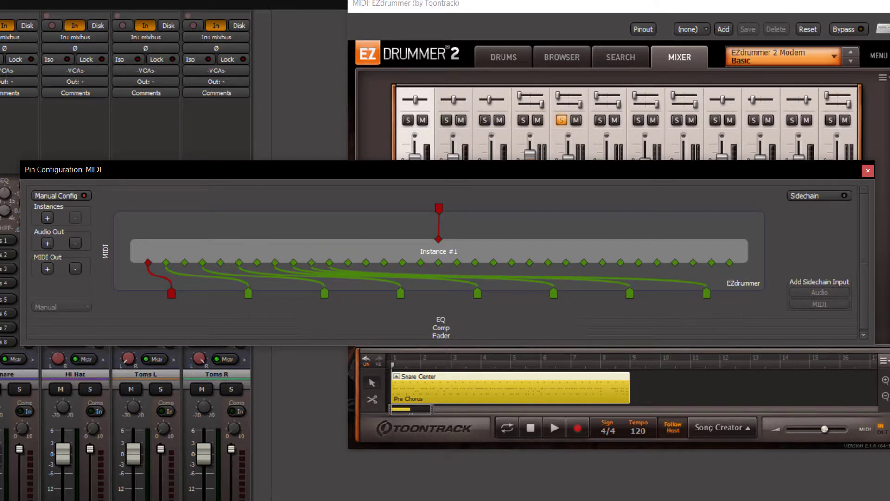
left_click(868, 170)
Add a new mono audio track named OH L
left_click(284, 287)
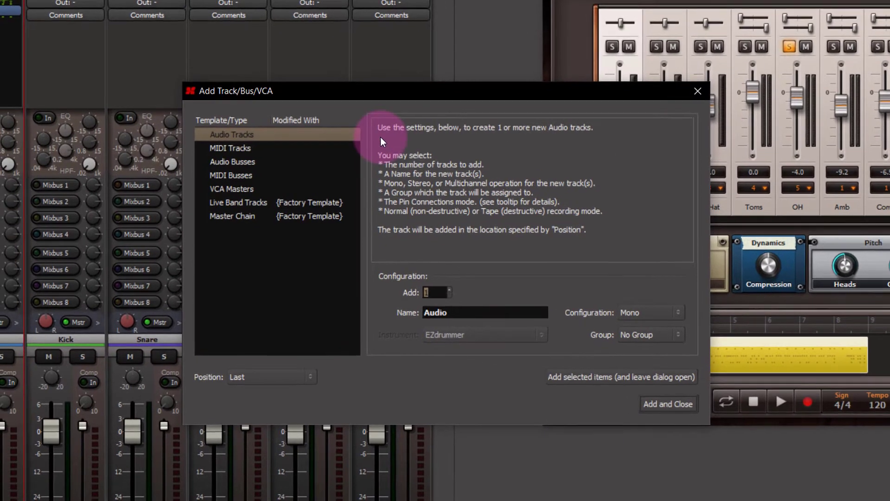
left_click_drag(470, 314, 341, 270)
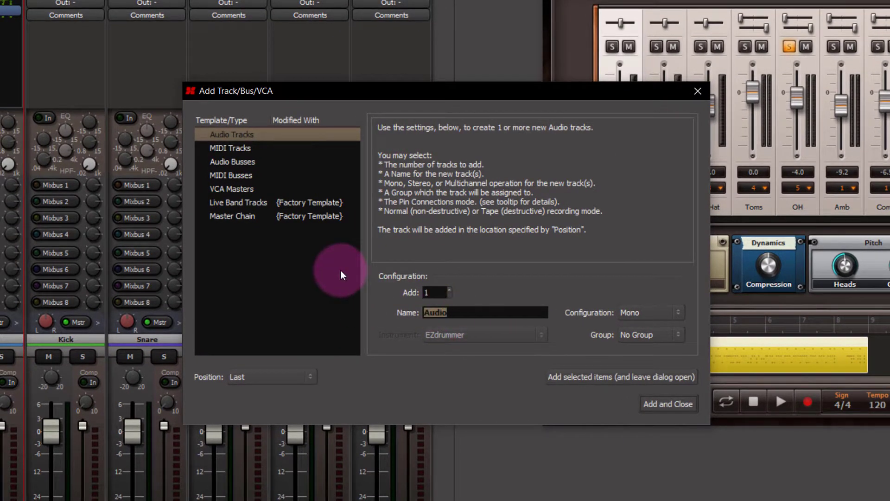
type("OH L")
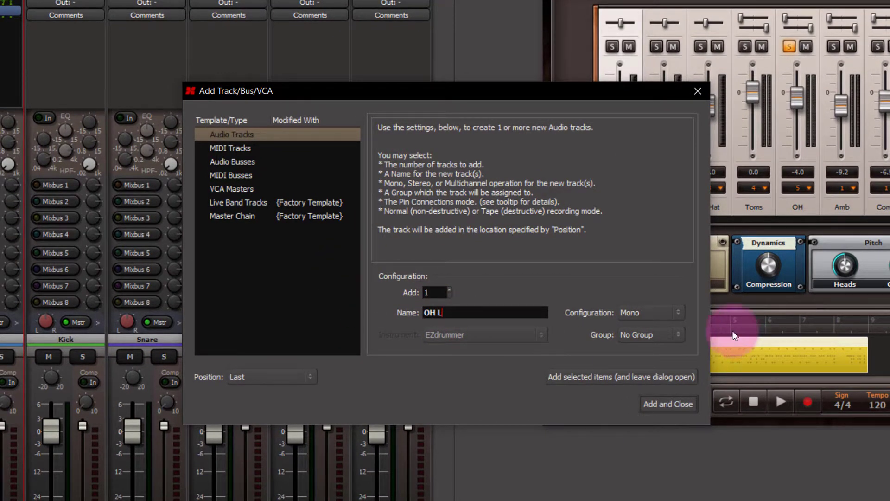
left_click(689, 404)
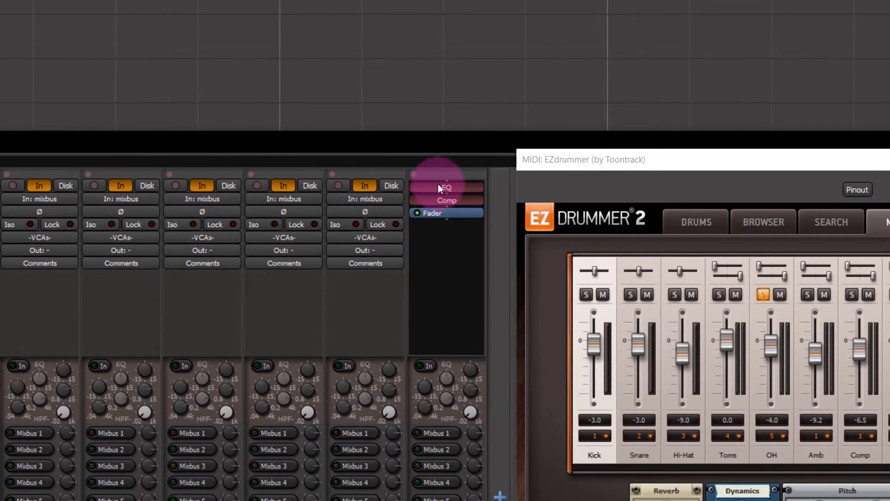
Replace the OH L track's hardware input with the MIDI track's output 6
left_click(442, 199)
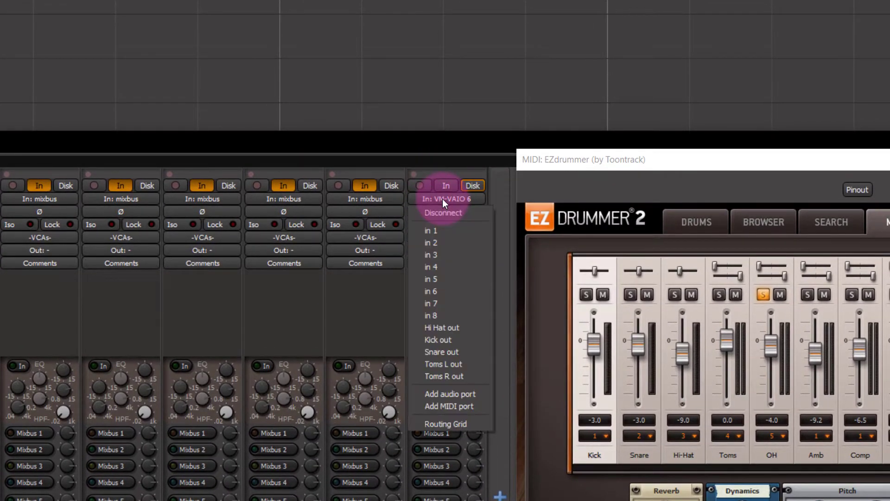
left_click(443, 211)
left_click(443, 200)
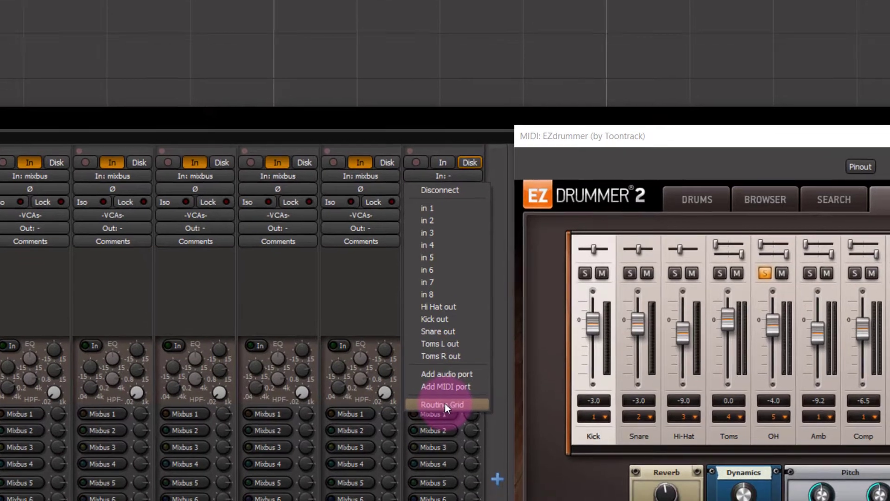
left_click(445, 423)
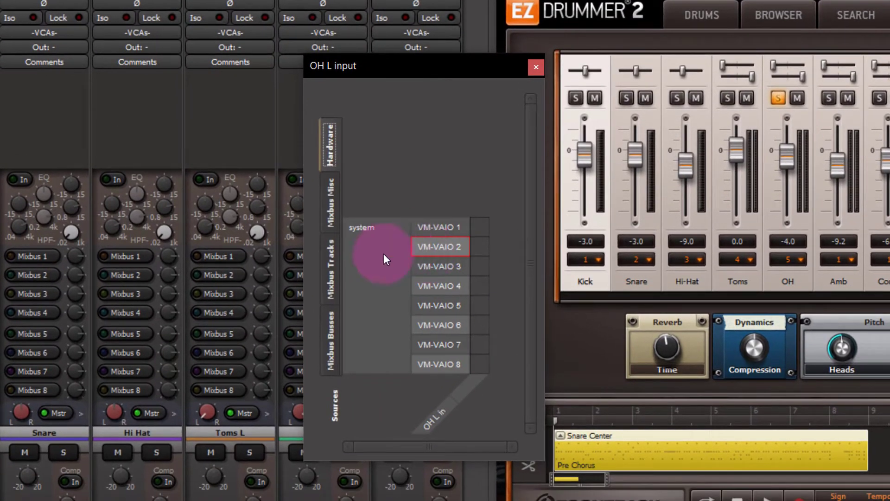
left_click(336, 263)
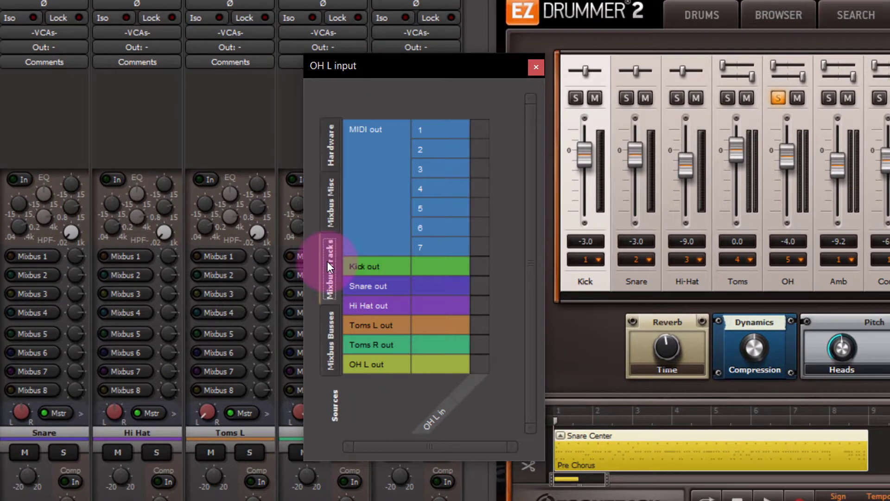
left_click(475, 227)
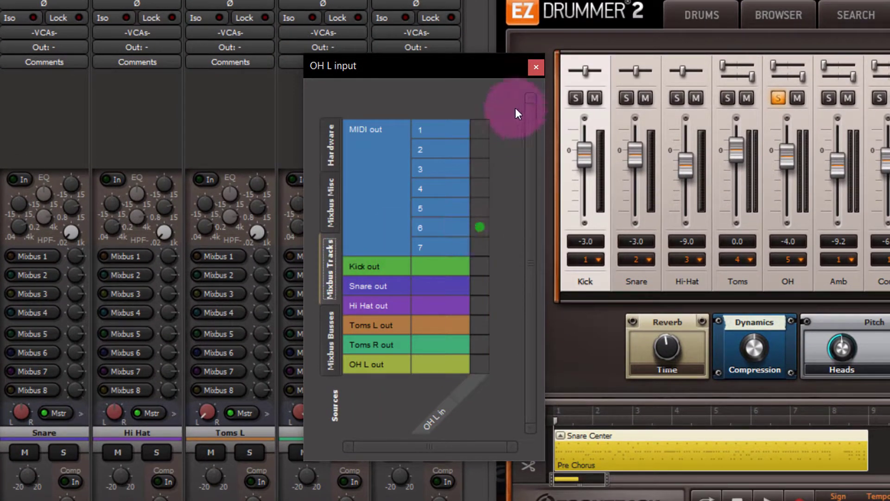
left_click(536, 67)
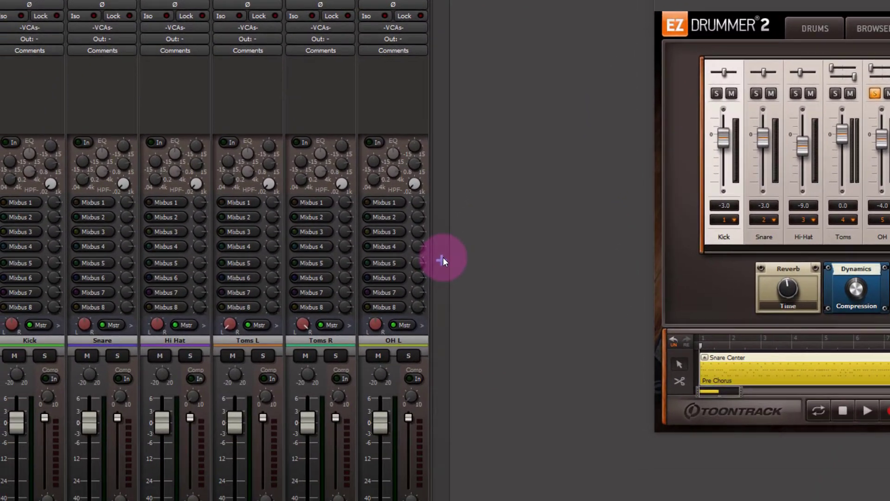
Add a new mono audio track named OH R
double_click(444, 257)
double_click(427, 320)
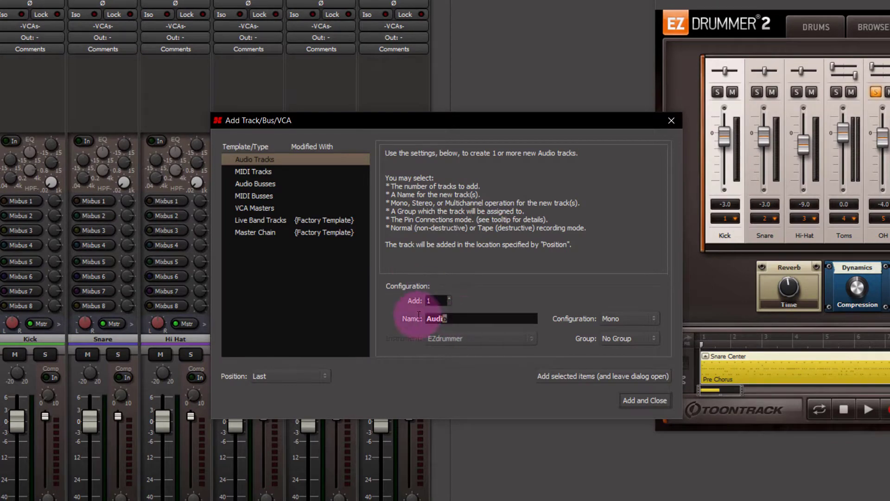
type("OH R")
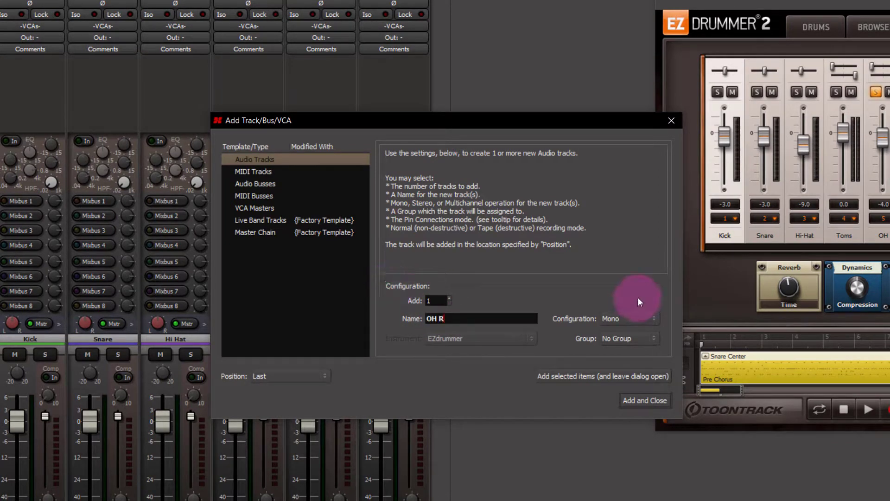
left_click(638, 402)
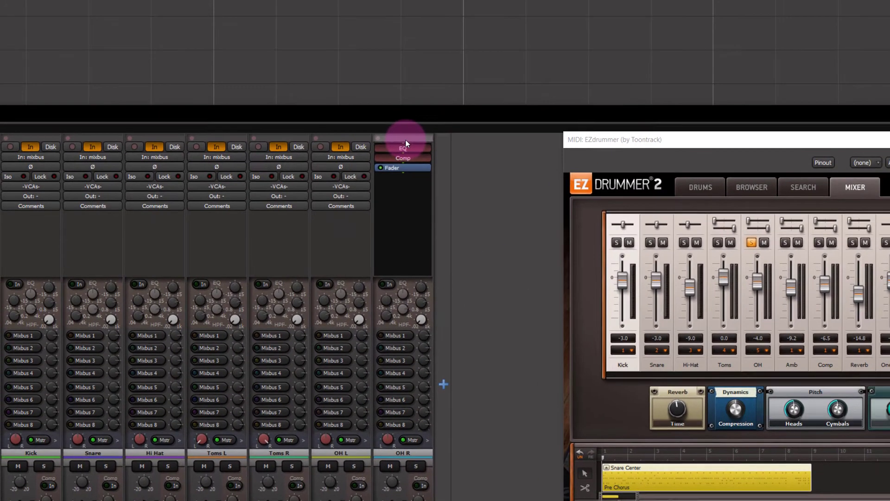
Disconnect the OH R track's input and connect it to the MIDI track's output 7 in the routing grid
left_click(408, 157)
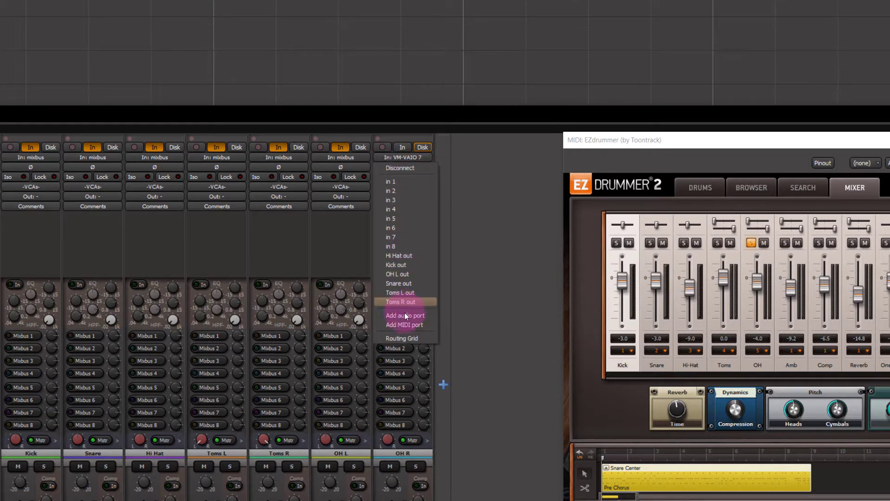
left_click(405, 167)
left_click(406, 158)
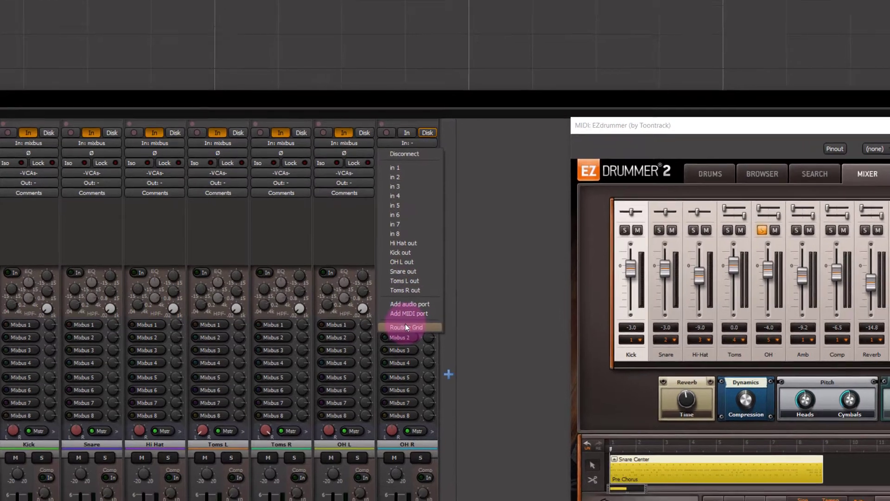
left_click(406, 327)
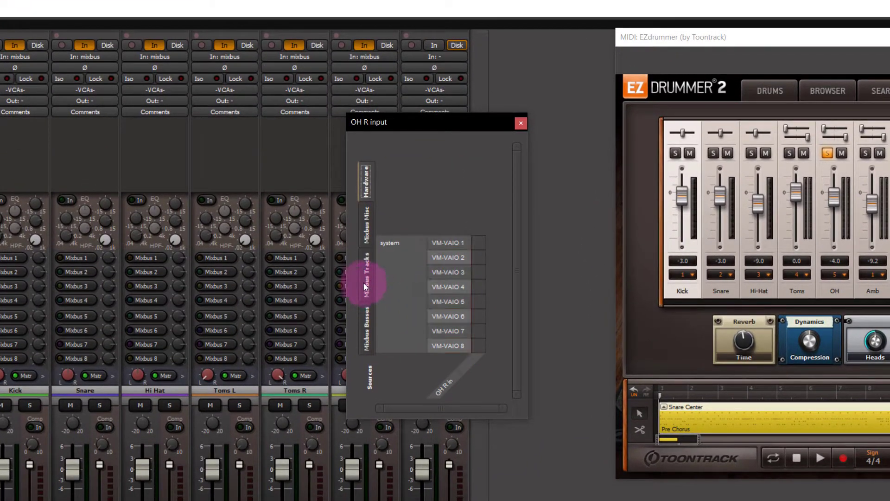
left_click(478, 242)
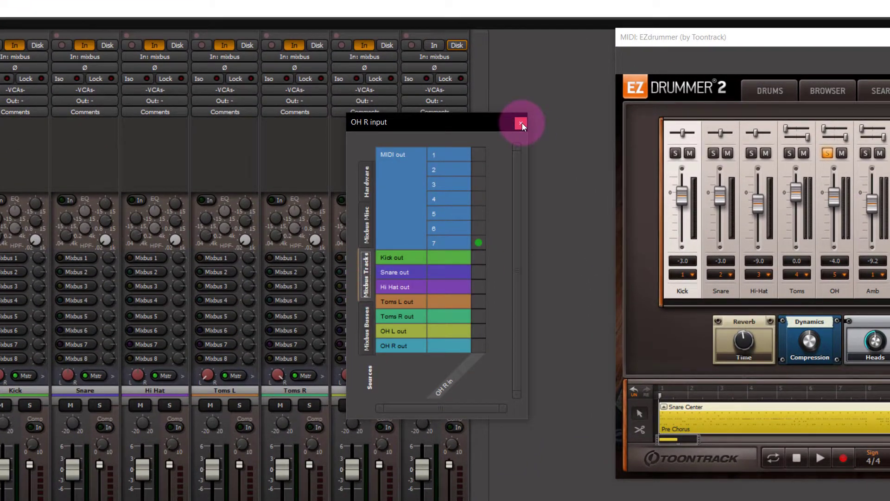
left_click(520, 124)
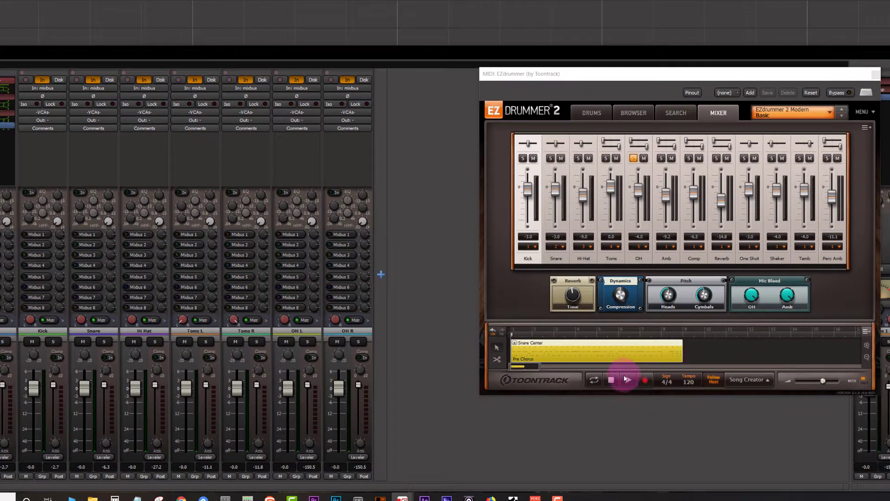
Play the EZdrummer groove and adjust the OH L and OH R pan controls while listening
left_click(598, 379)
left_click(620, 381)
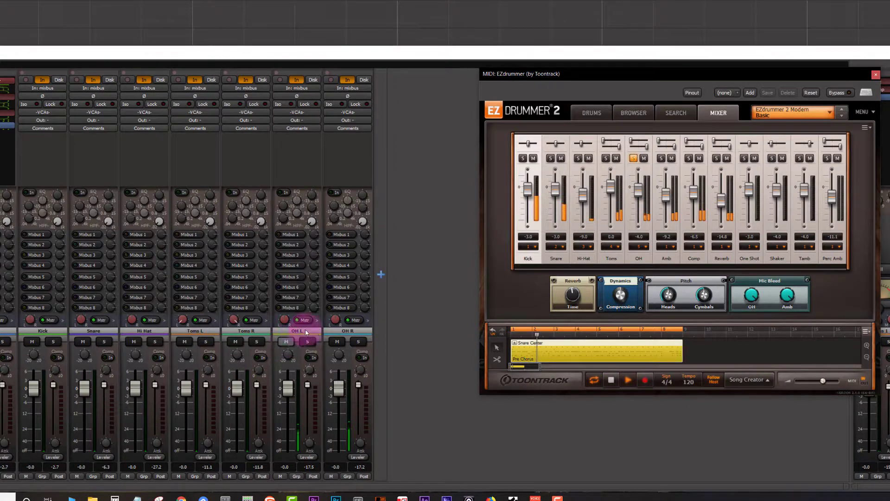
left_click_drag(287, 325, 273, 367)
left_click_drag(335, 319, 325, 268)
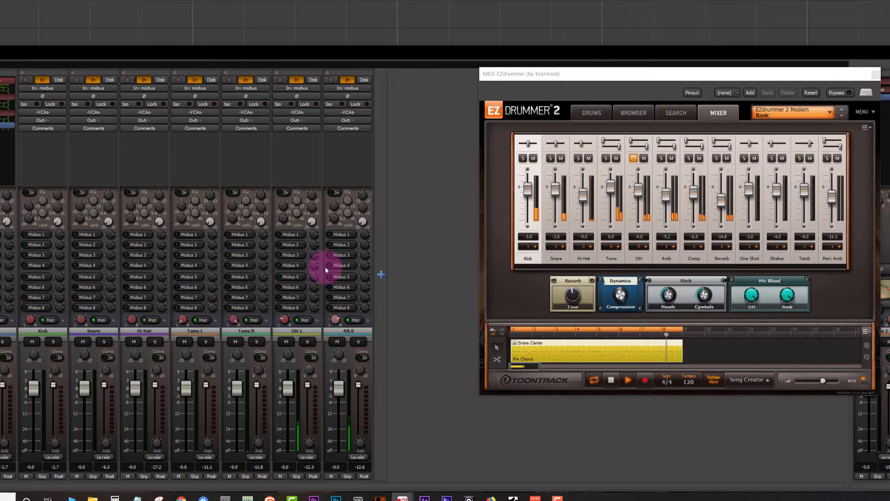
left_click_drag(325, 268, 325, 270)
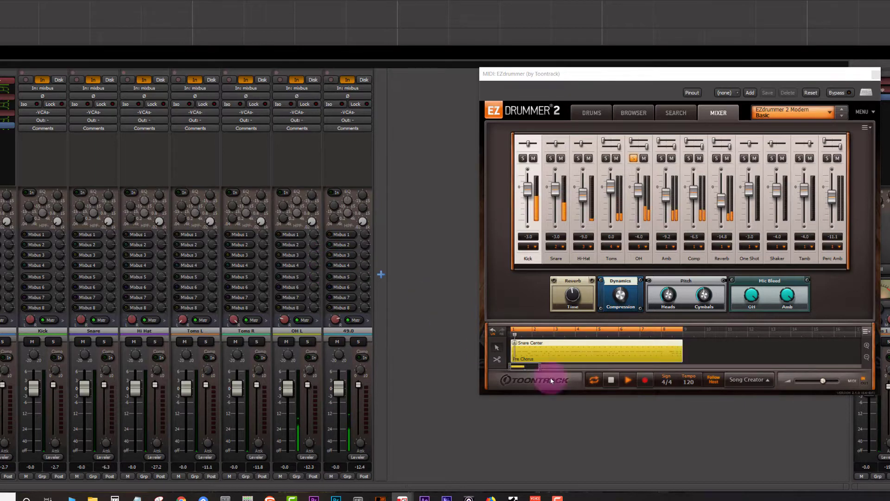
Restart playback, solo the Kick, Snare, Hi-Hat and Toms channels in EZdrummer's mixer, then stop playback
left_click(593, 381)
left_click(612, 380)
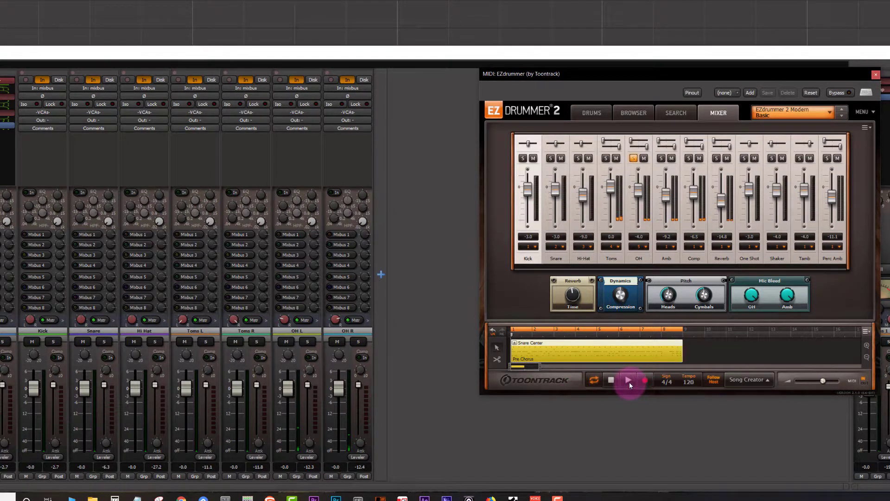
left_click(629, 380)
left_click(605, 158)
left_click(578, 157)
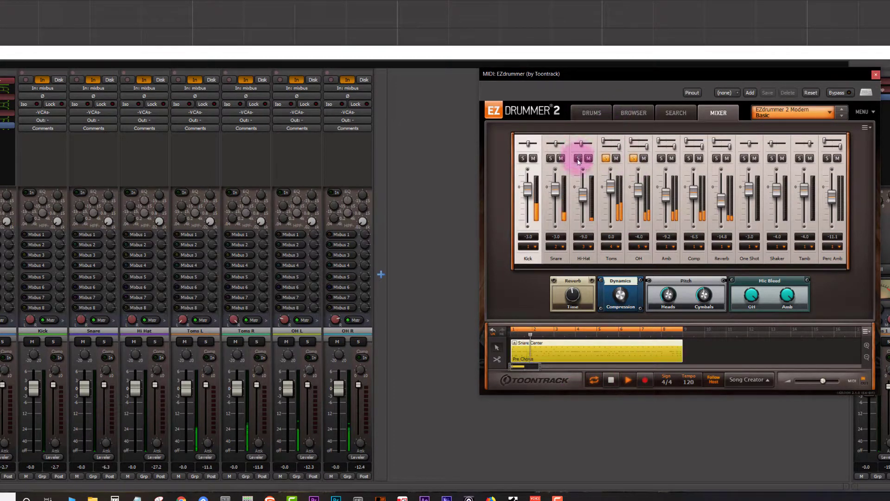
left_click(551, 159)
left_click(524, 158)
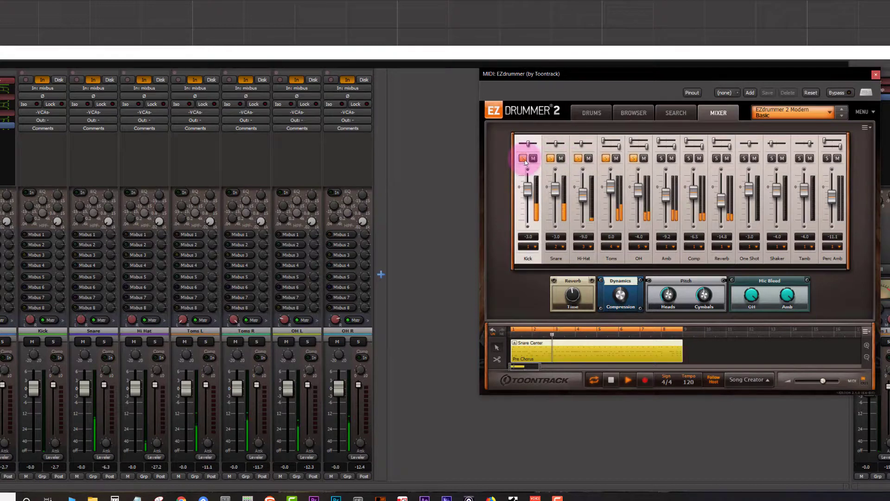
left_click(612, 381)
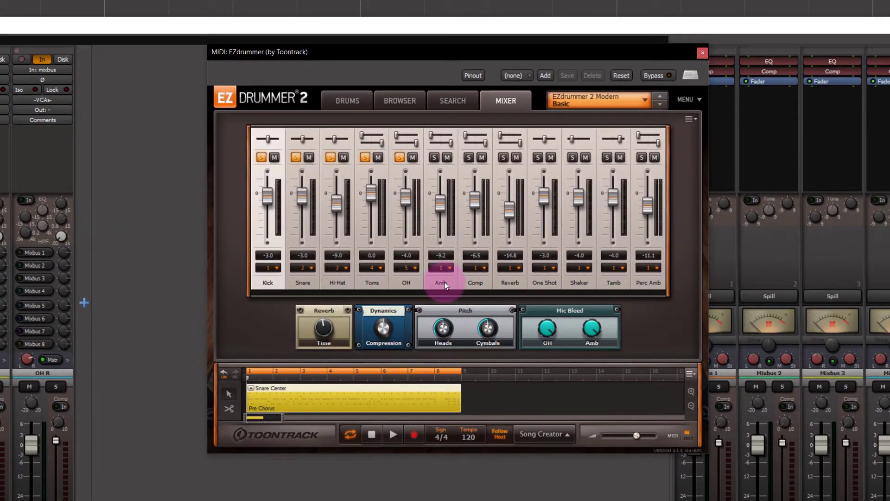
Mute the Comp, Reverb, One Shot, Shaker, Tamb and Perc Amb channels in EZdrummer's mixer
left_click(444, 282)
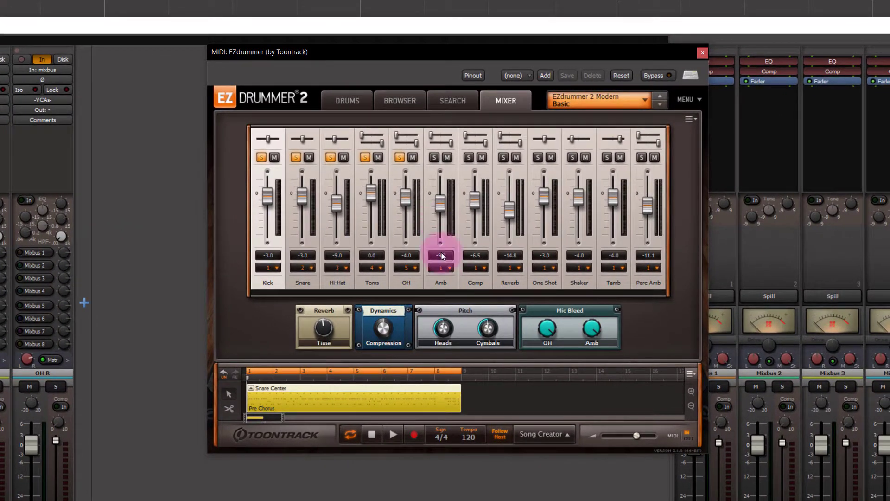
left_click(482, 158)
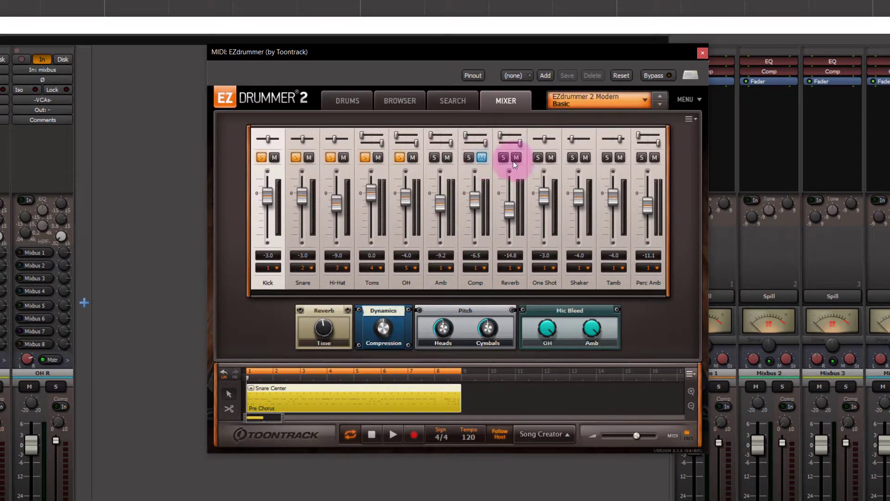
left_click(518, 157)
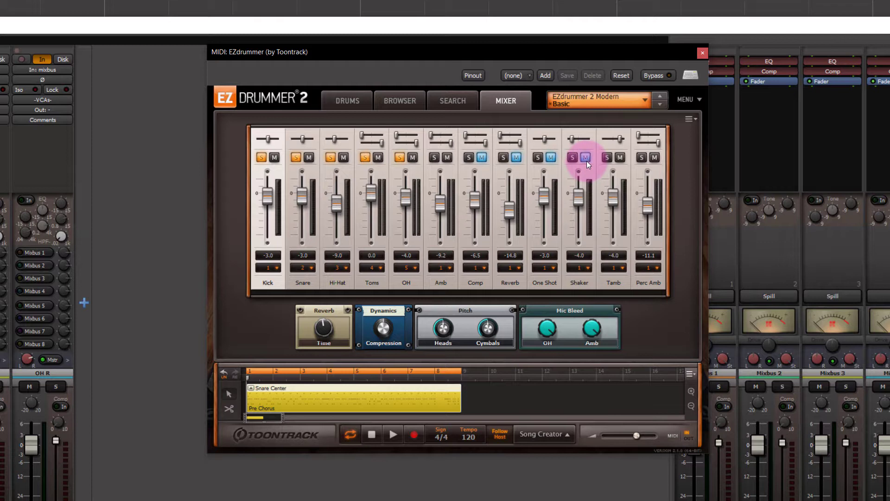
left_click(620, 157)
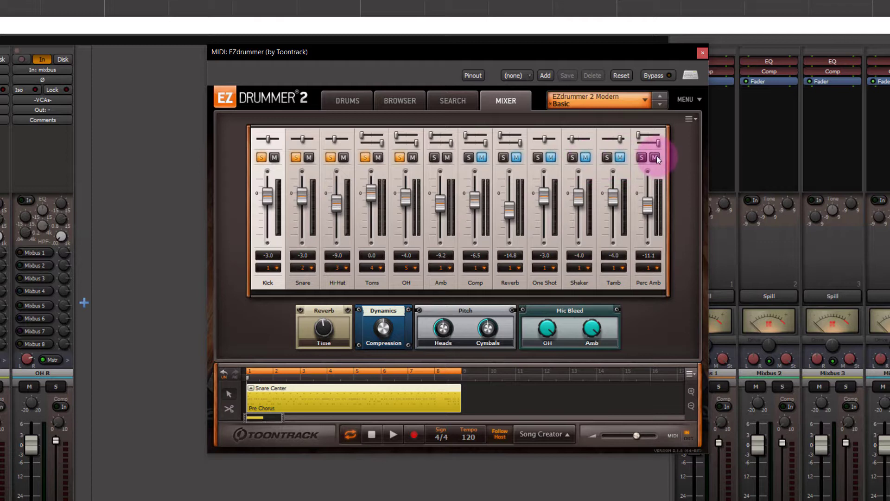
left_click(655, 157)
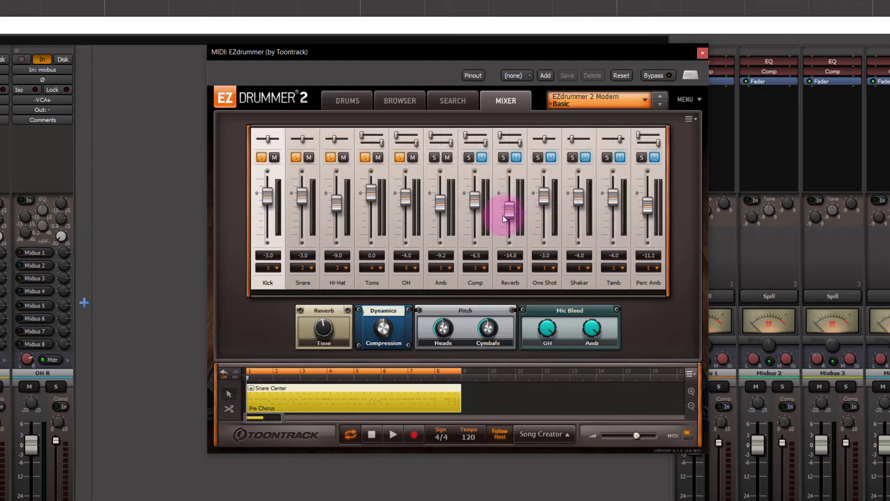
Unsolo the Kick, Snare, Hi-Hat, Toms and OH channels in EZdrummer's mixer
left_click(399, 157)
left_click(331, 157)
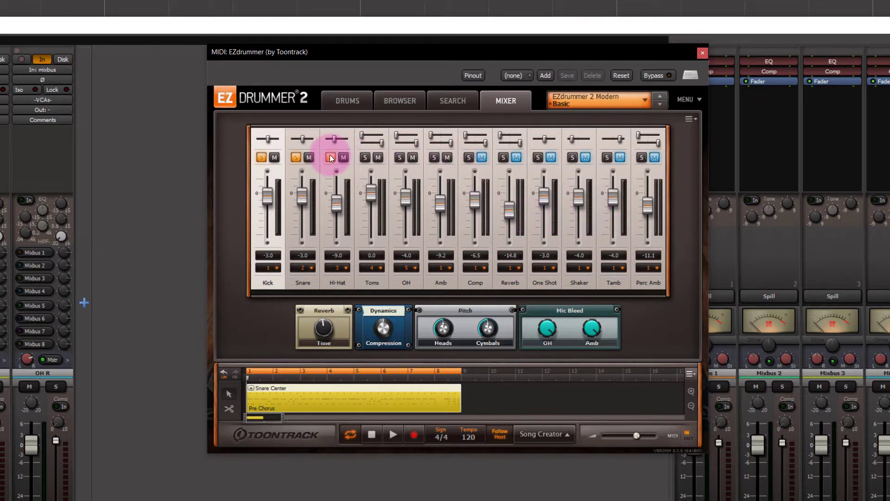
left_click(295, 157)
left_click(261, 158)
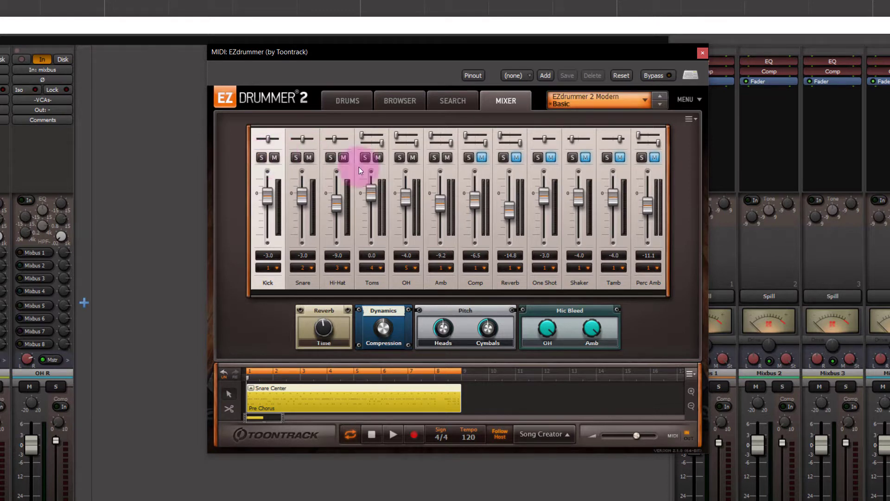
Solo EZdrummer's Amb channel and assign its output to Output 6
left_click(437, 157)
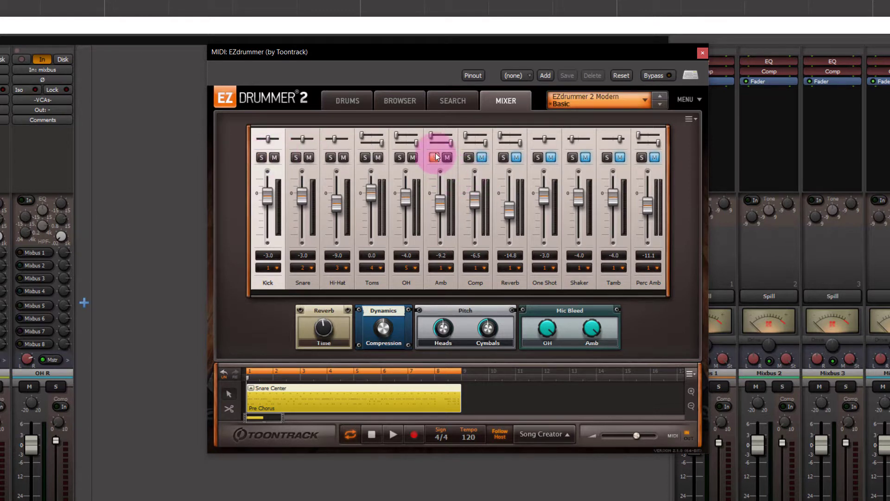
left_click(447, 268)
left_click(465, 341)
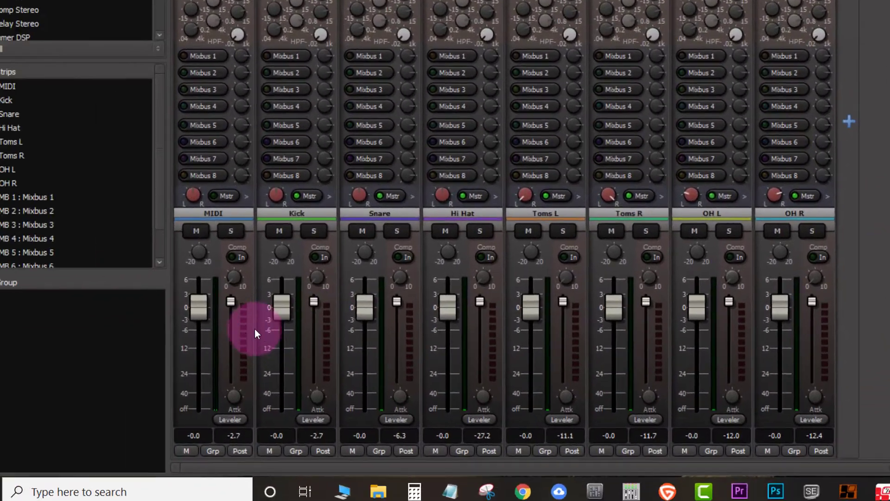
Add two audio output pins to the MIDI track's pin configuration and wire EZdrummer's eleventh and twelfth outputs to them
right_click(280, 316)
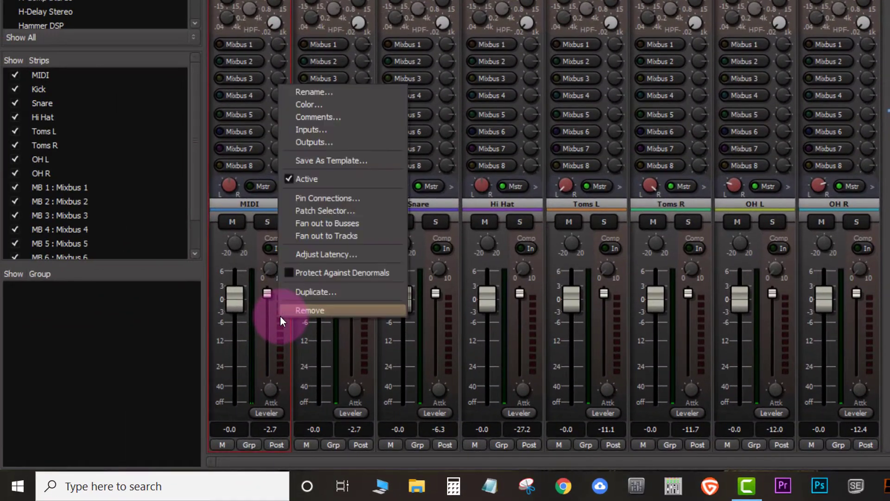
left_click(324, 204)
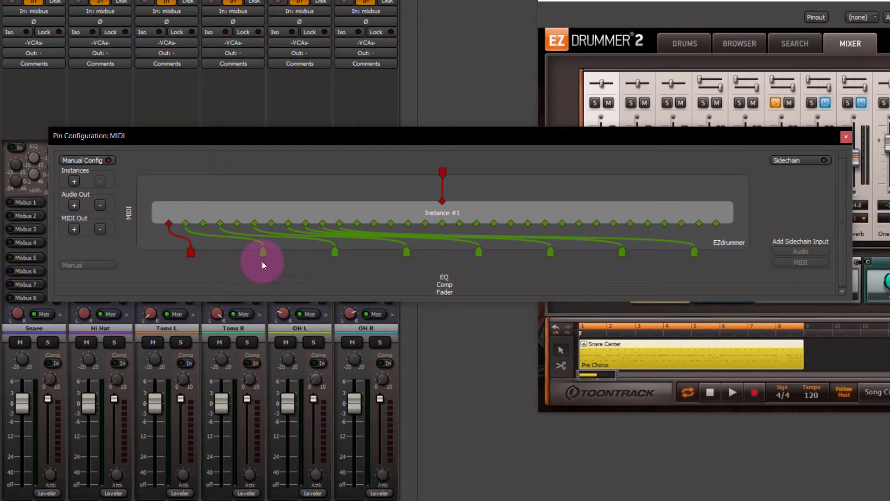
left_click(74, 205)
left_click(74, 205)
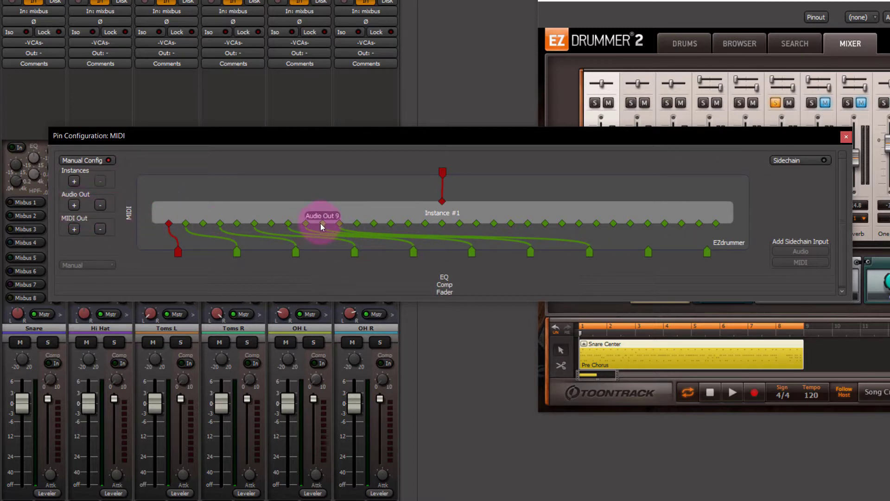
left_click_drag(356, 226, 648, 254)
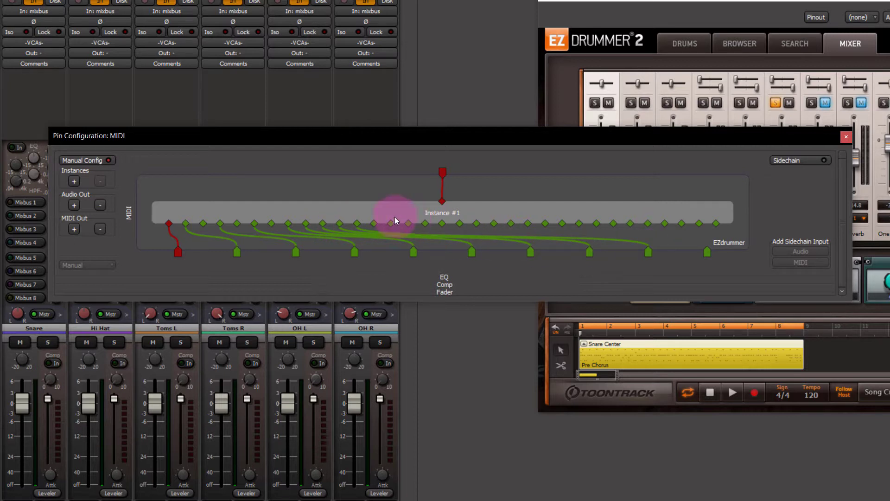
left_click_drag(374, 223, 708, 252)
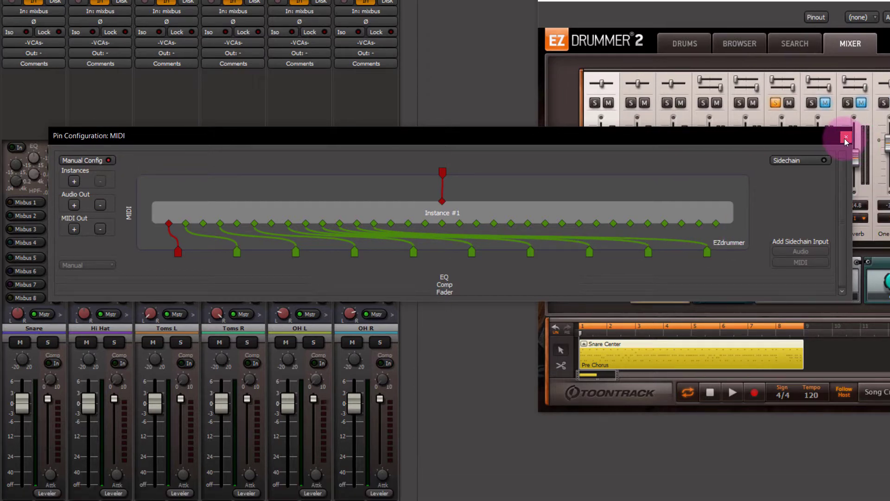
left_click(846, 137)
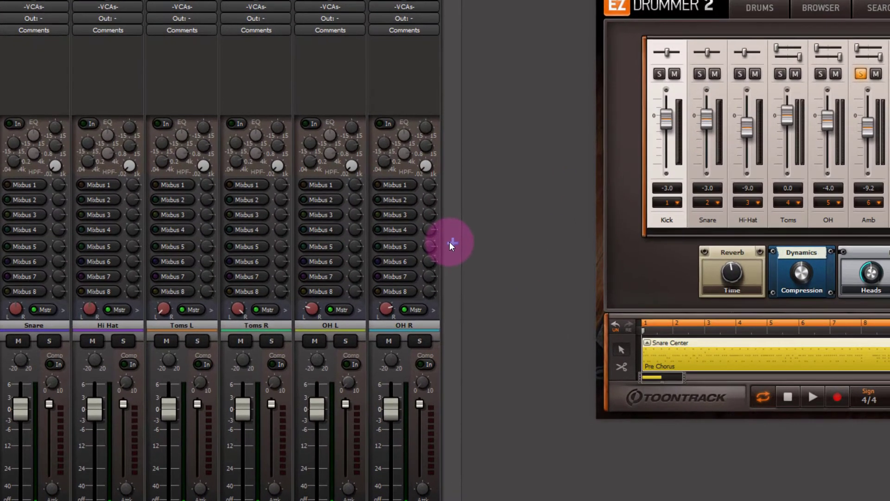
Add a new mono audio track named Amb L
left_click(409, 254)
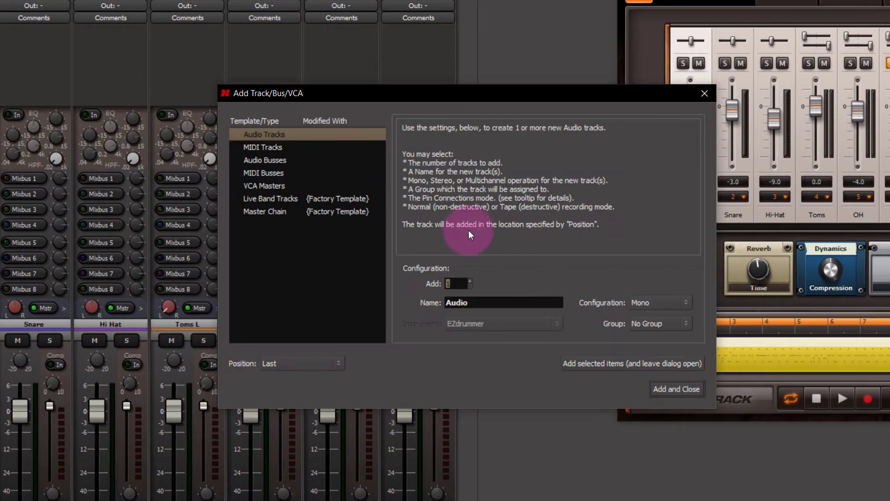
double_click(473, 302)
type("Amb L")
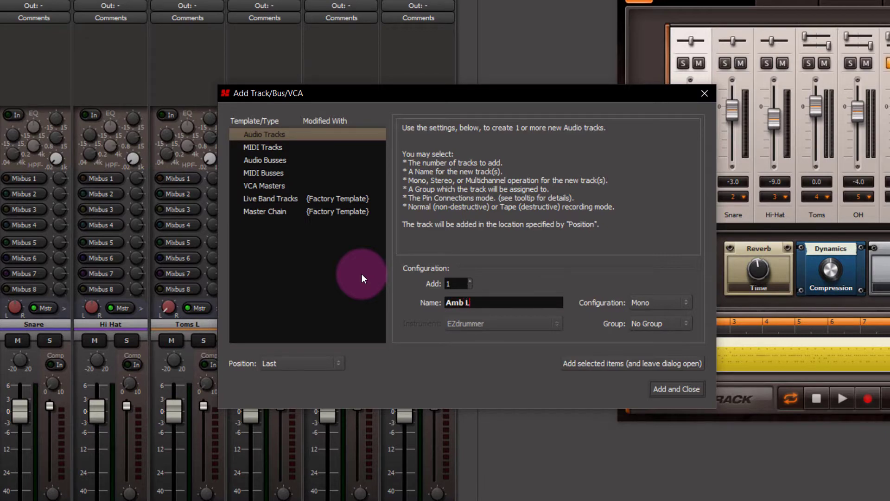
left_click(676, 388)
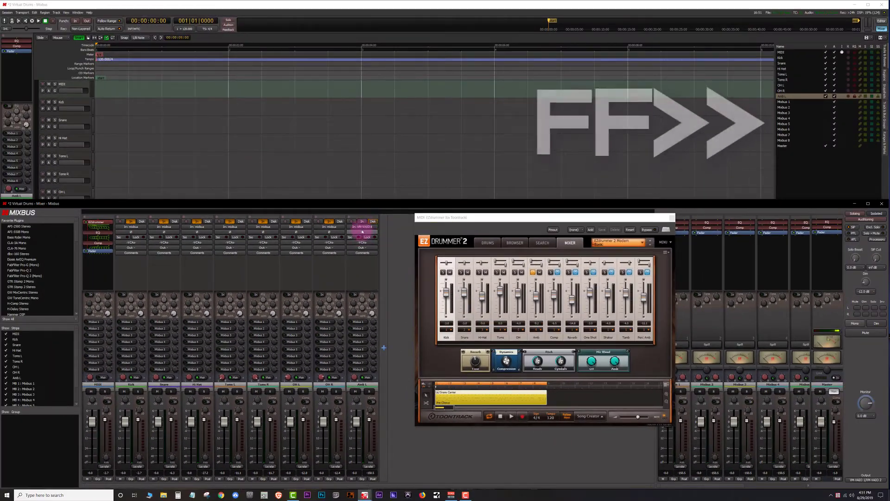
Connect the Amb L track's input to the MIDI track's next output in the routing grid
left_click(363, 231)
left_click(358, 308)
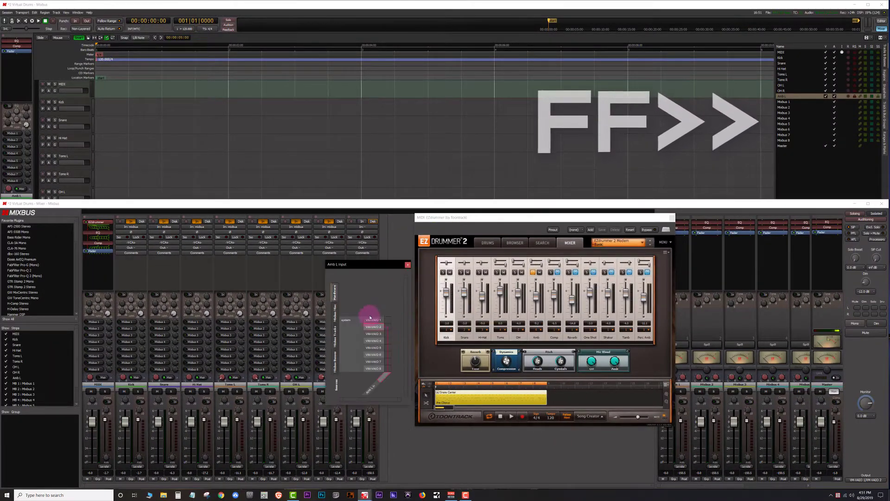
left_click(335, 337)
left_click(387, 328)
left_click(408, 265)
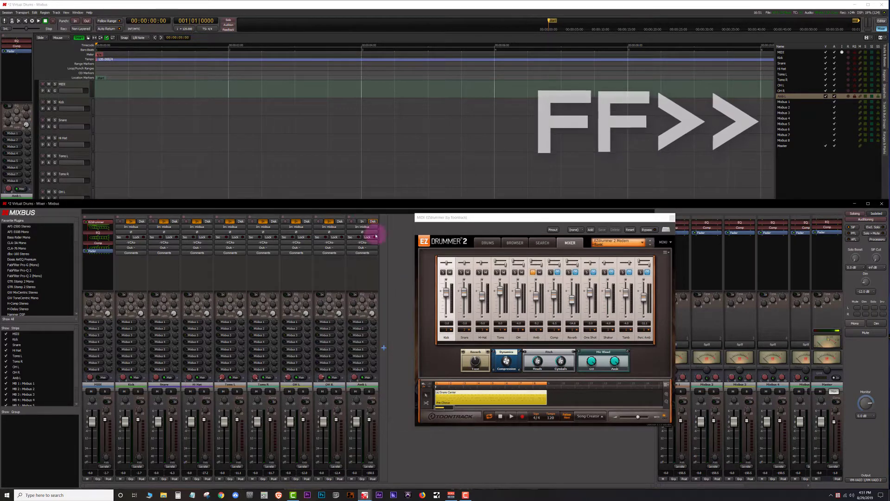
Add a new mono audio track named Amb R
left_click(362, 221)
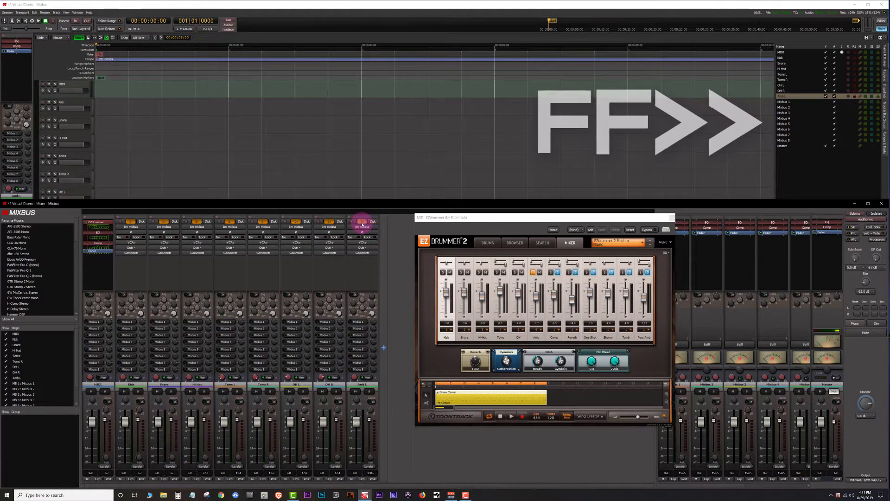
double_click(384, 327)
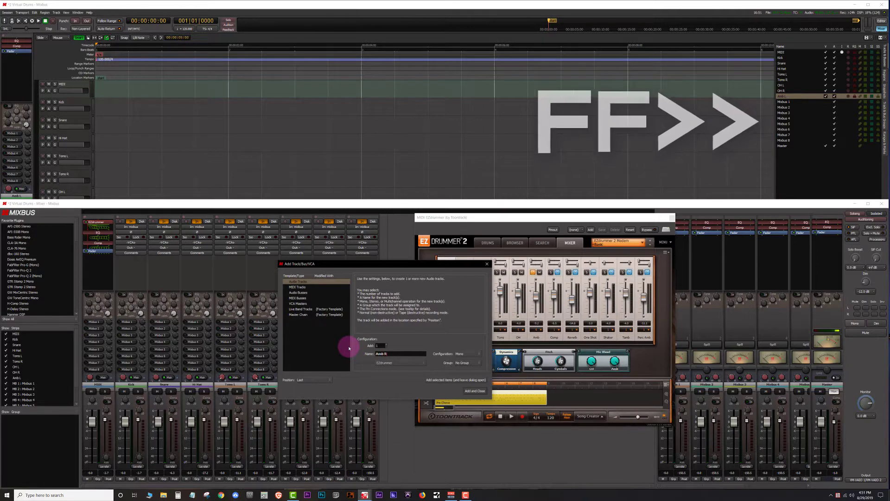
left_click(475, 391)
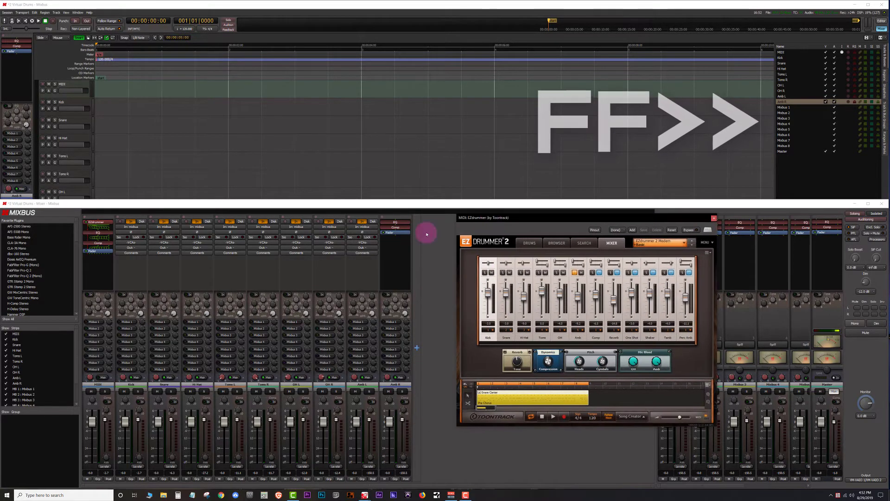
Connect the Amb R track's input to the MIDI track's last output in the routing grid
left_click(390, 217)
left_click(399, 228)
left_click(399, 232)
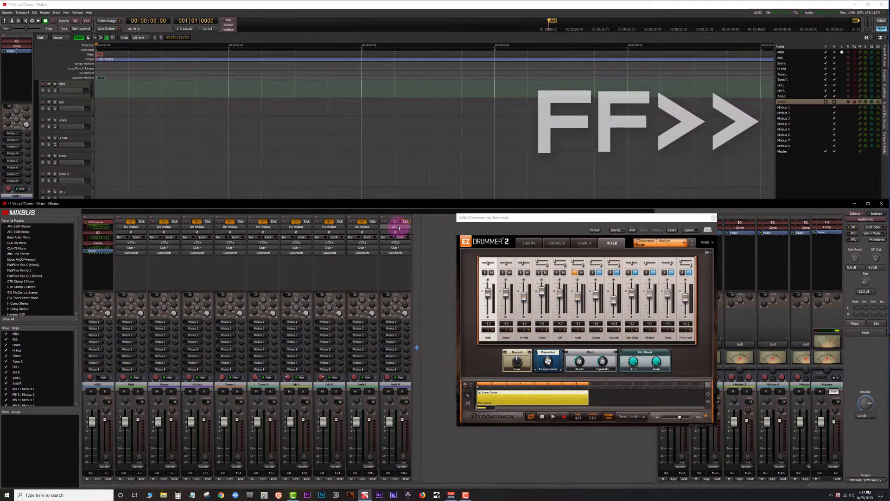
left_click(399, 228)
left_click(411, 330)
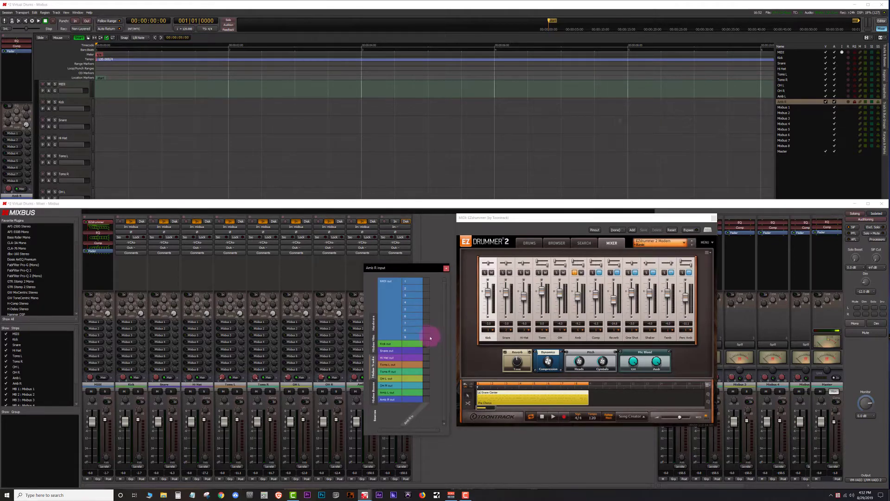
left_click(446, 268)
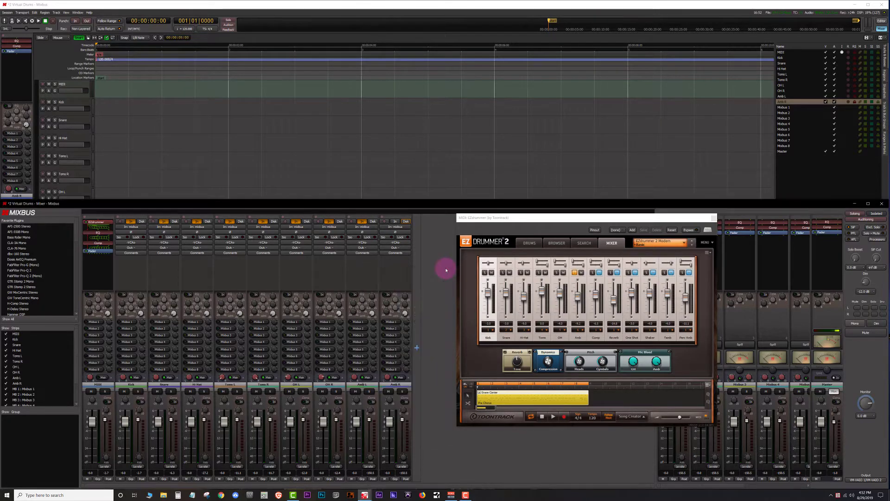
Play and stop the EZdrummer pattern and toggle the Amb channel's solo to check the ambience outputs
left_click(395, 221)
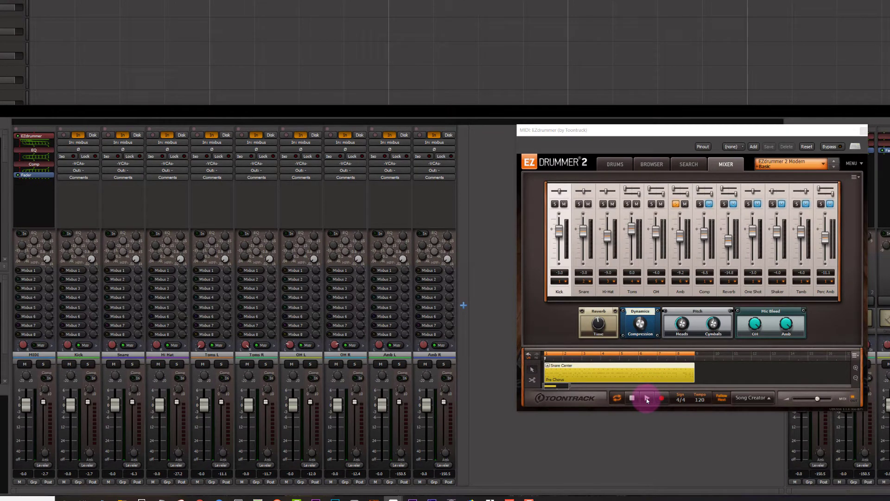
left_click(646, 397)
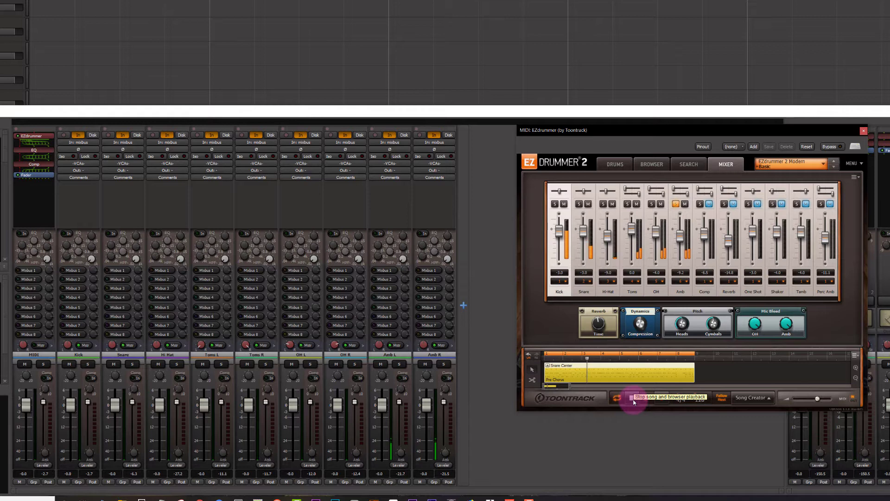
left_click(632, 399)
left_click(676, 204)
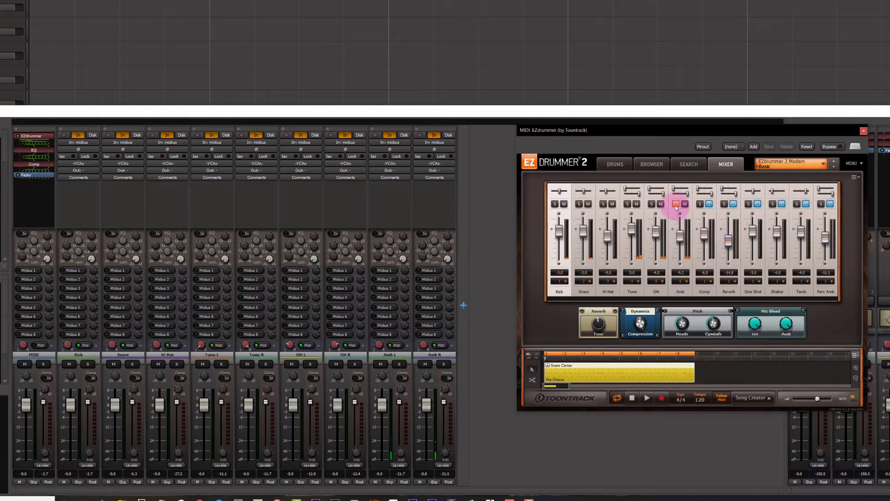
left_click(676, 205)
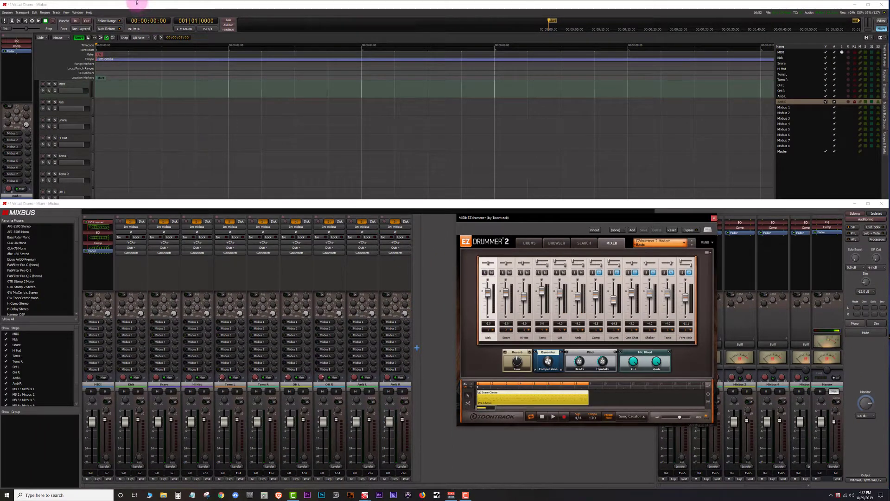
Move the OH L and OH R tracks up to sit directly below the MIDI track
left_click(133, 7)
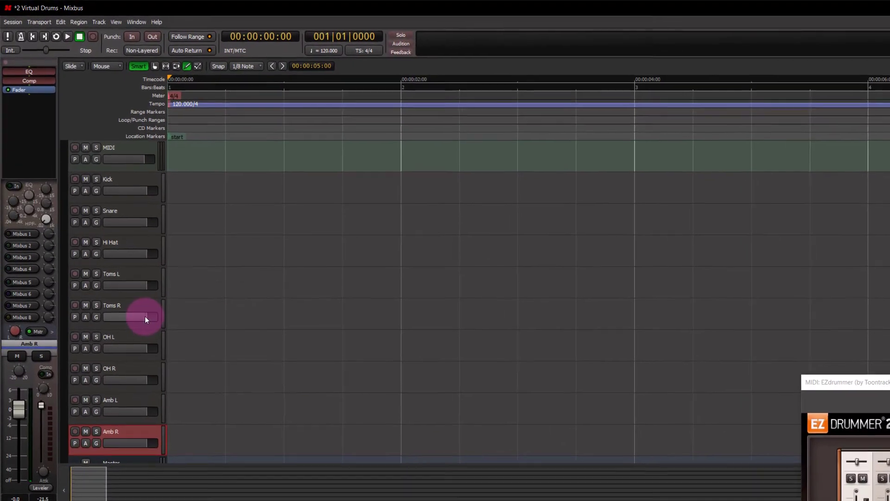
left_click(131, 344)
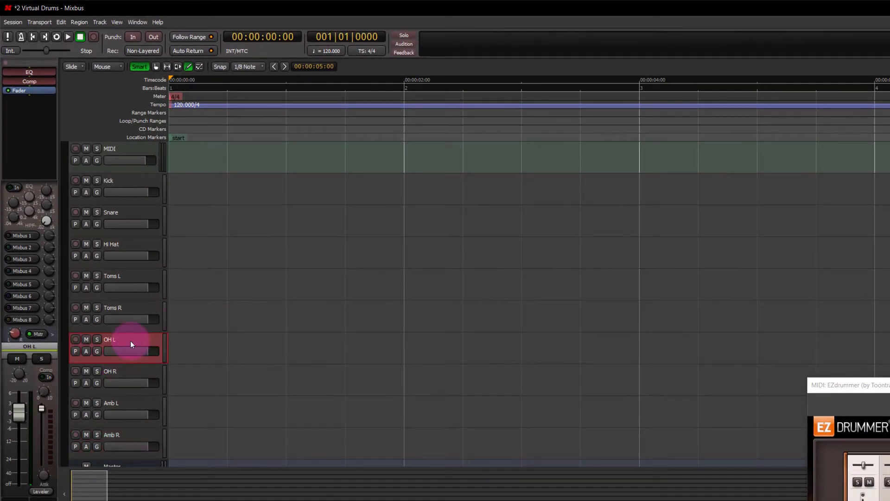
left_click(137, 371, "ctrl")
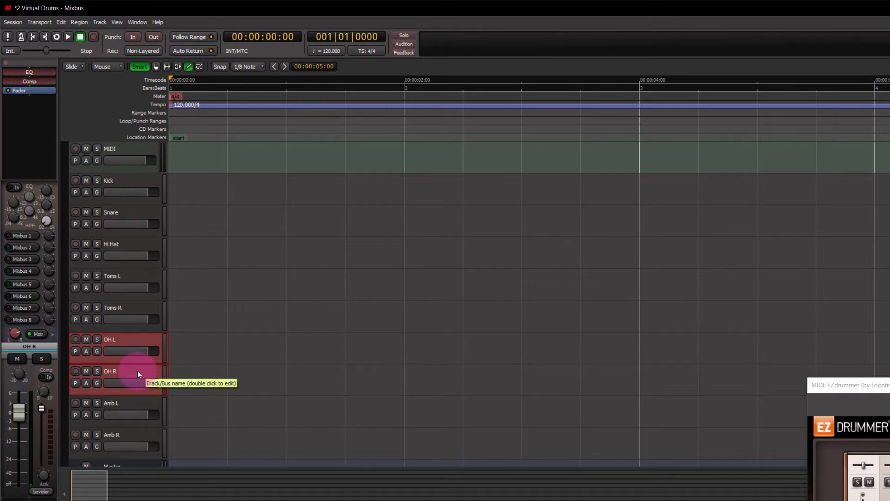
key("ctrl+Up")
key("ctrl+Up")
key("ctrl+Up")
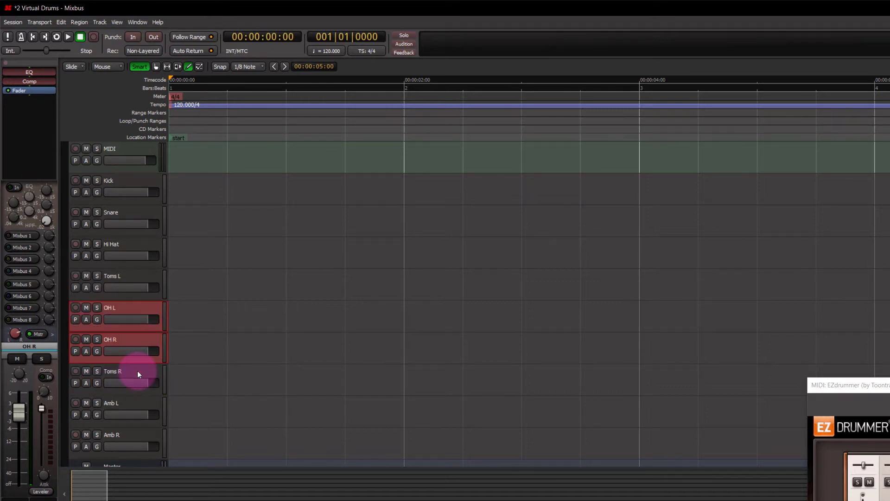
key("ctrl+Up")
key("ctrl+Up")
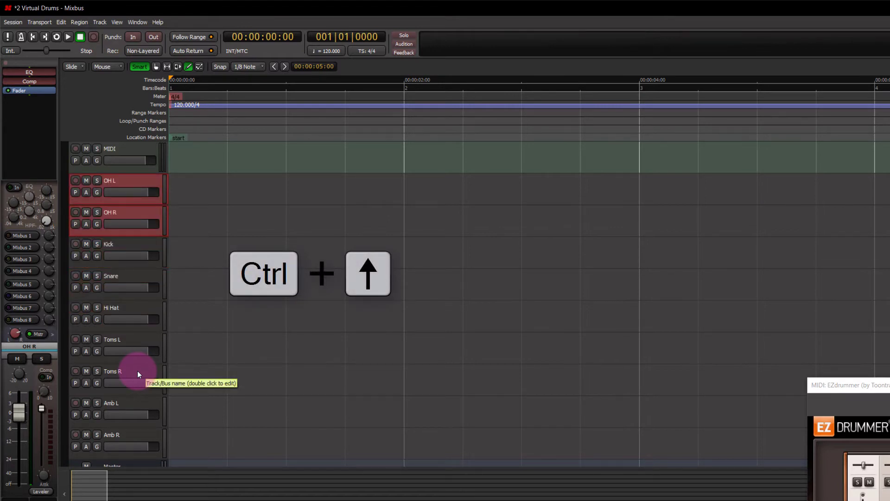
Move the Amb L and Amb R tracks up to sit directly below OH R
left_click(141, 402)
left_click(146, 436, "ctrl")
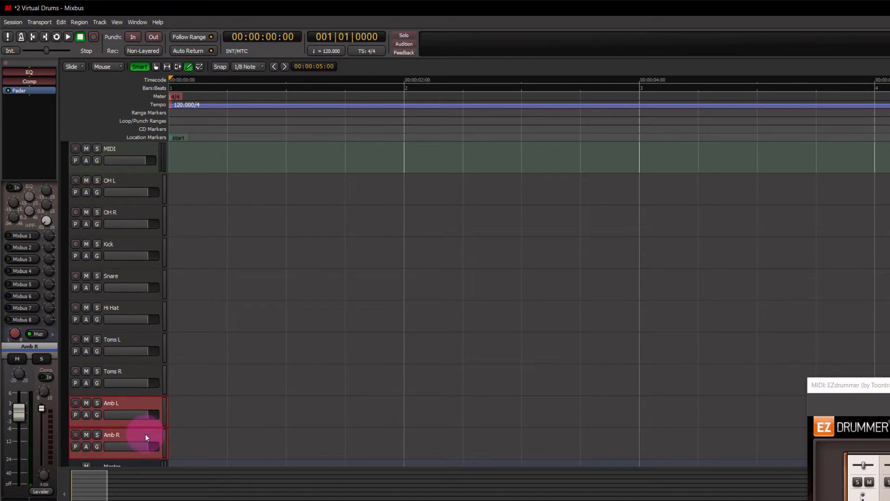
key("ctrl+Up")
key("ctrl+Up")
key("ctrl+Up")
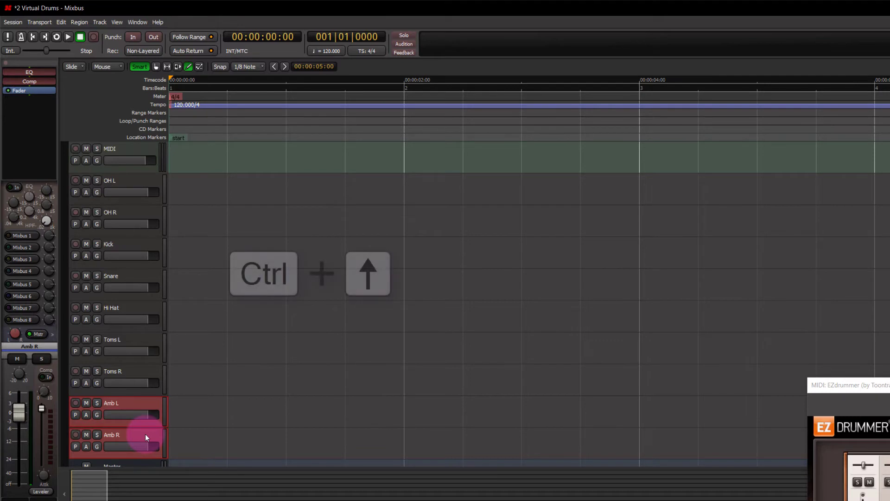
key("ctrl+Up")
key("ctrl+Up")
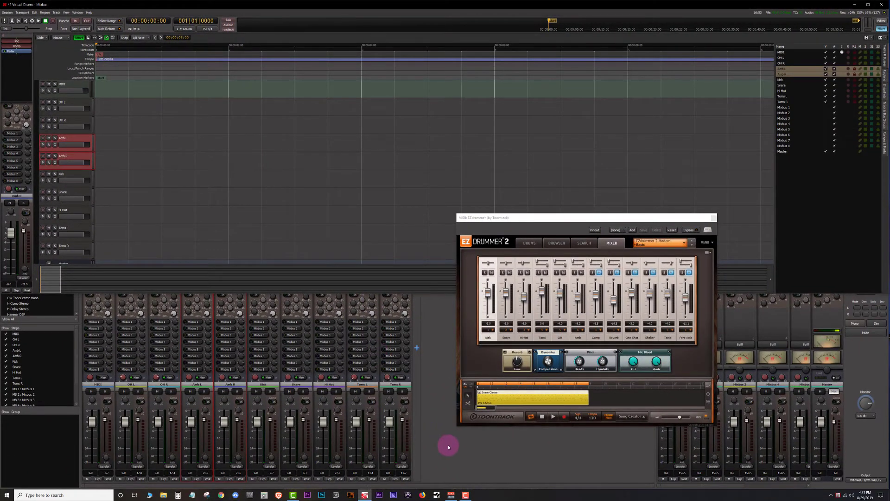
Play and stop the EZdrummer pattern to hear the routed tracks, and reposition the plugin window
left_click(452, 447)
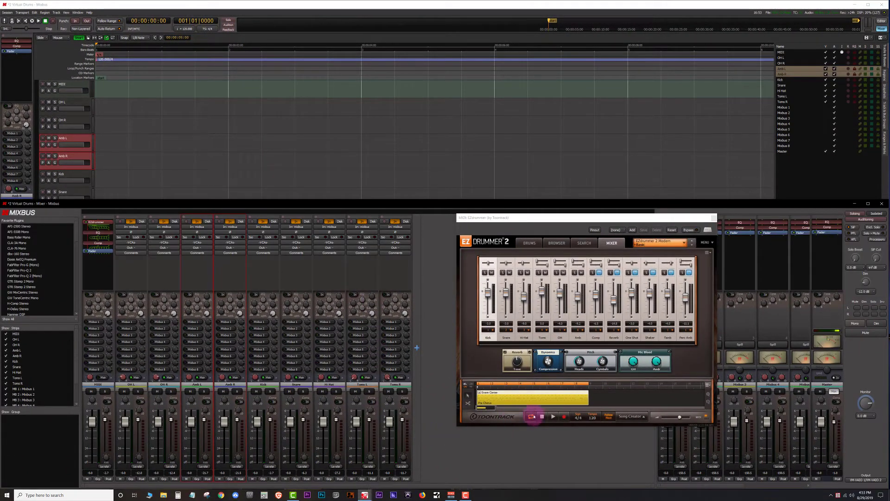
left_click(553, 417)
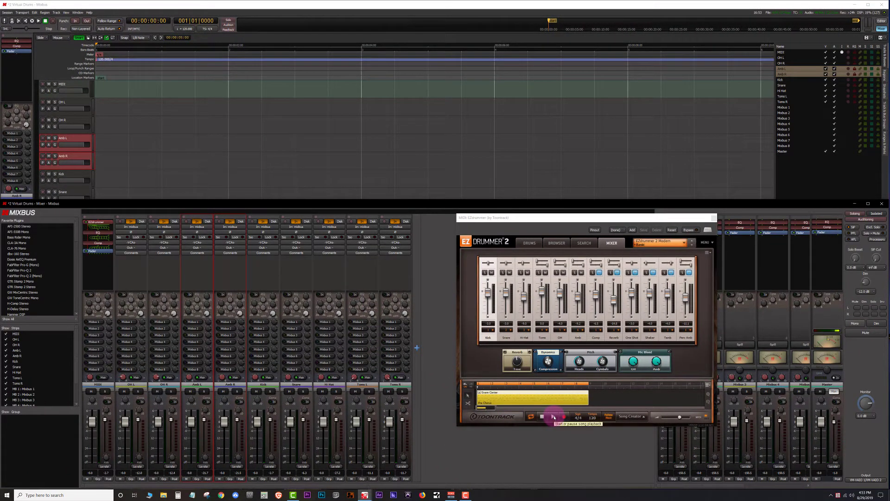
left_click(554, 417)
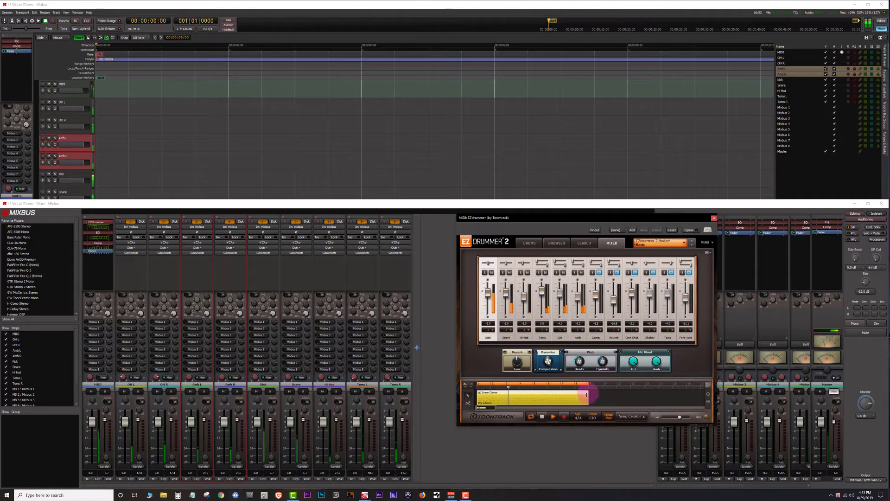
left_click(542, 416)
left_click_drag(584, 213, 548, 216)
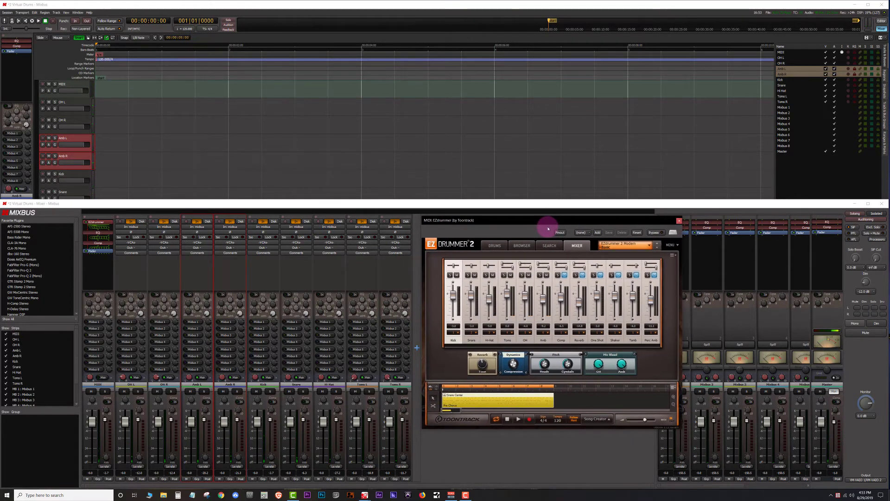